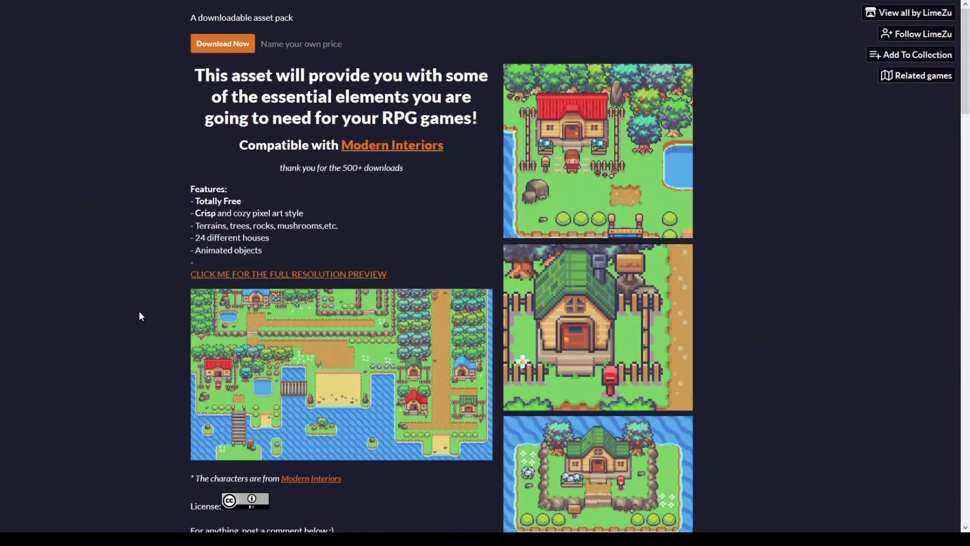
# - Review the Serene Village Revamped asset page on itch.io, then start a new GameMaker project
pyautogui.scroll(-6, 139, 311)
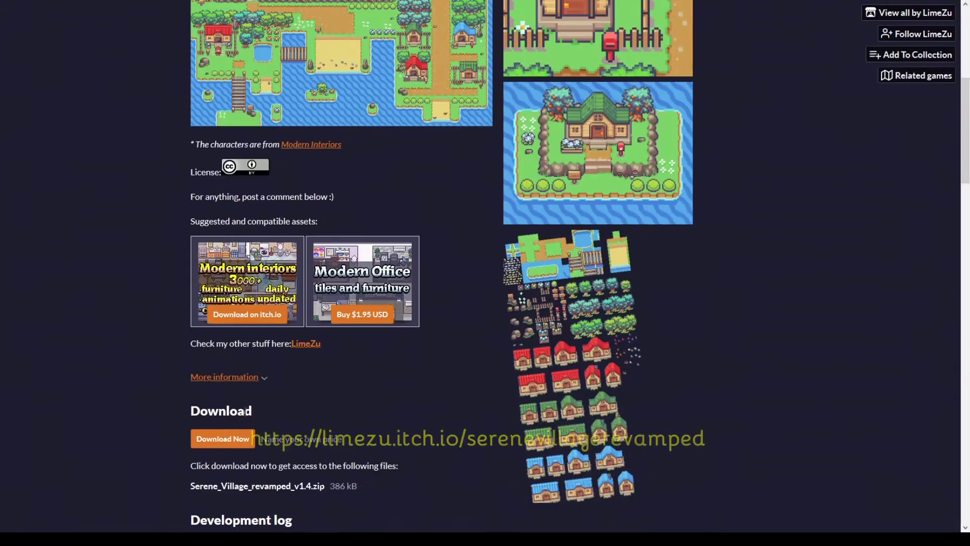
pyautogui.scroll(-3, 250, 420)
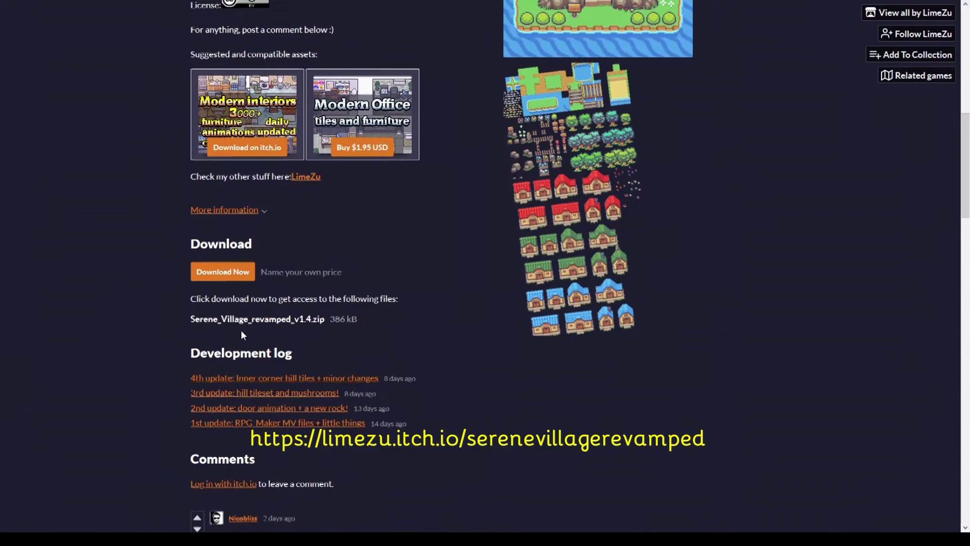
pyautogui.scroll(9, 242, 332)
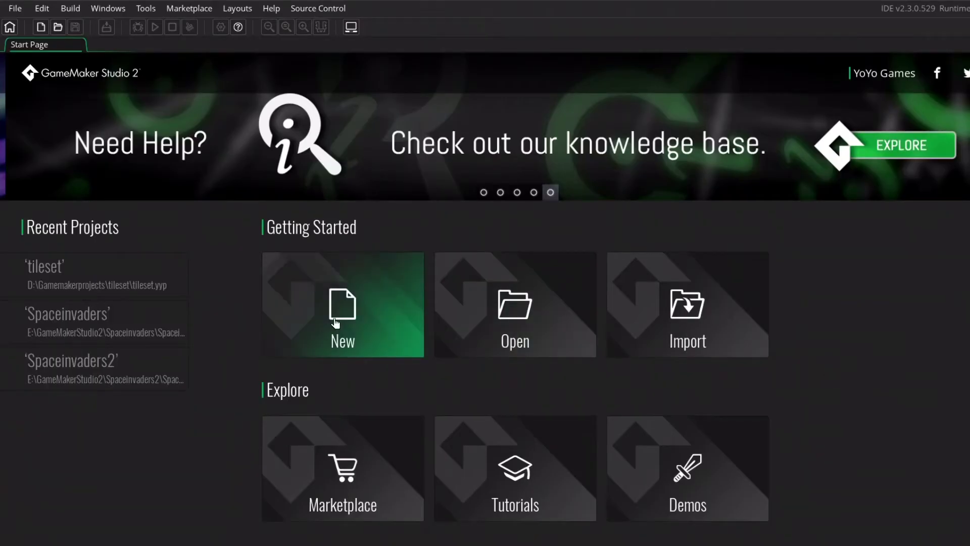
pyautogui.click(336, 321)
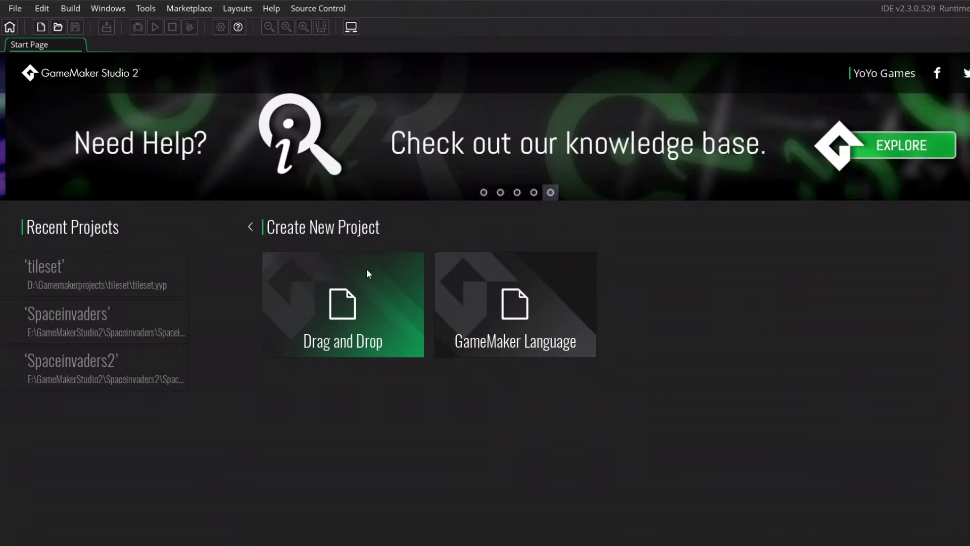
# - Create a new empty GameMaker project with the default asset folders
pyautogui.click(423, 302)
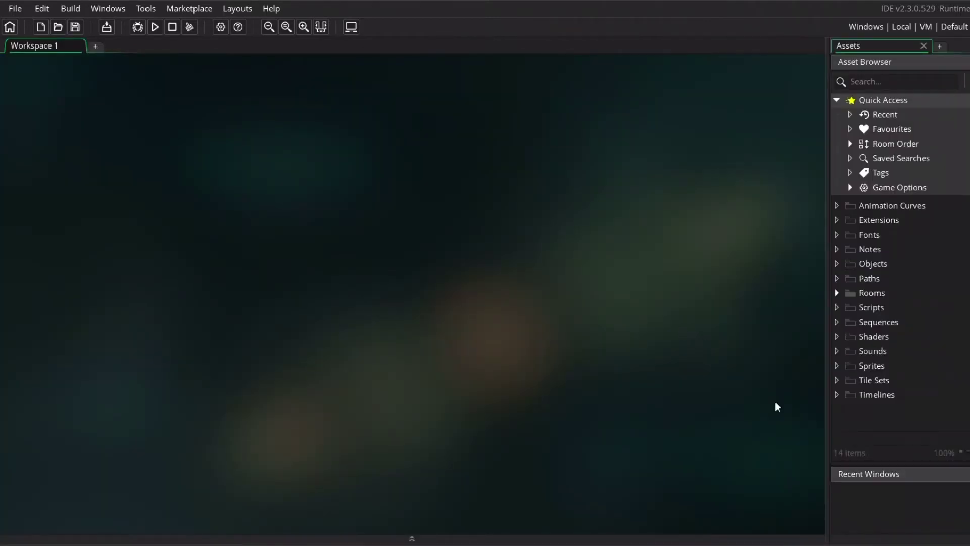
# - Create a sprite holding the 608×1440 village tileset image and name it Spr_village
pyautogui.rightClick(873, 367)
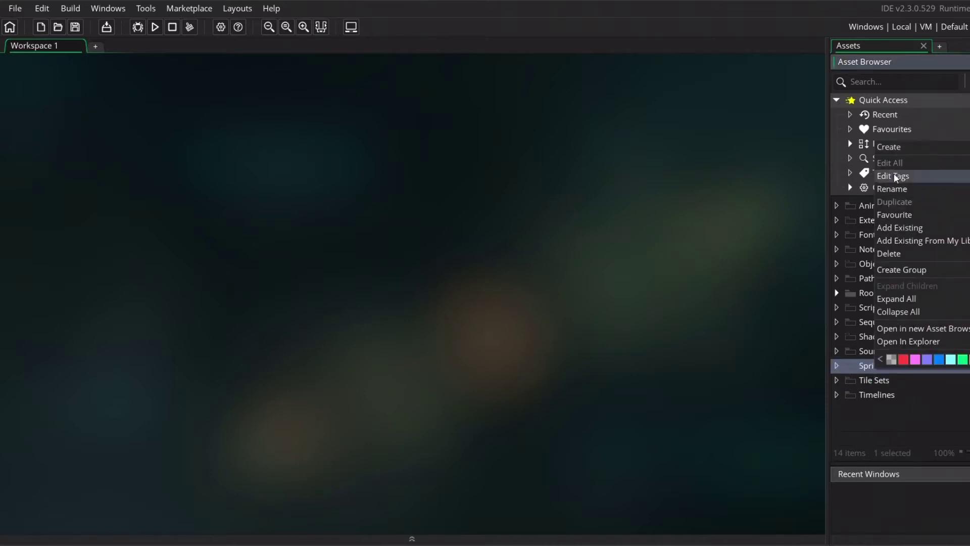
pyautogui.moveTo(907, 147)
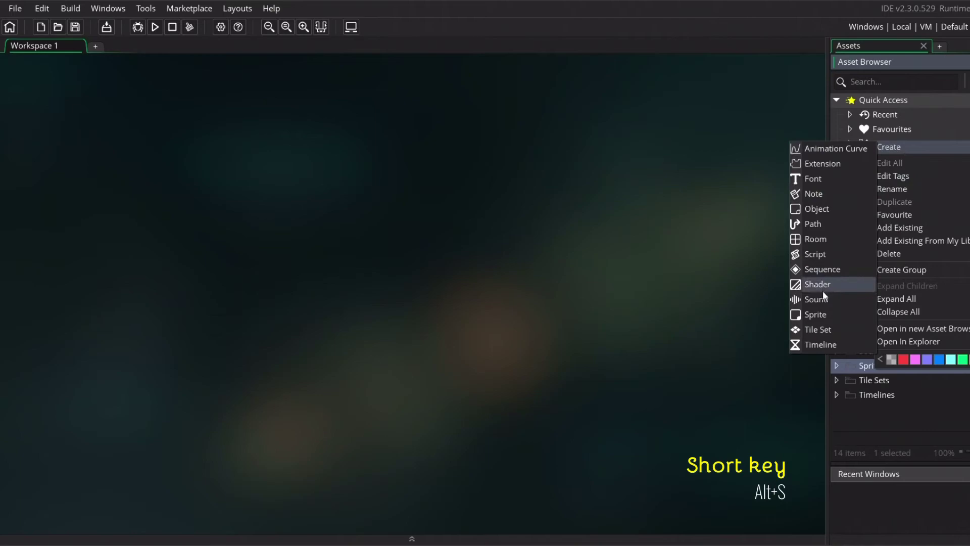
pyautogui.click(815, 314)
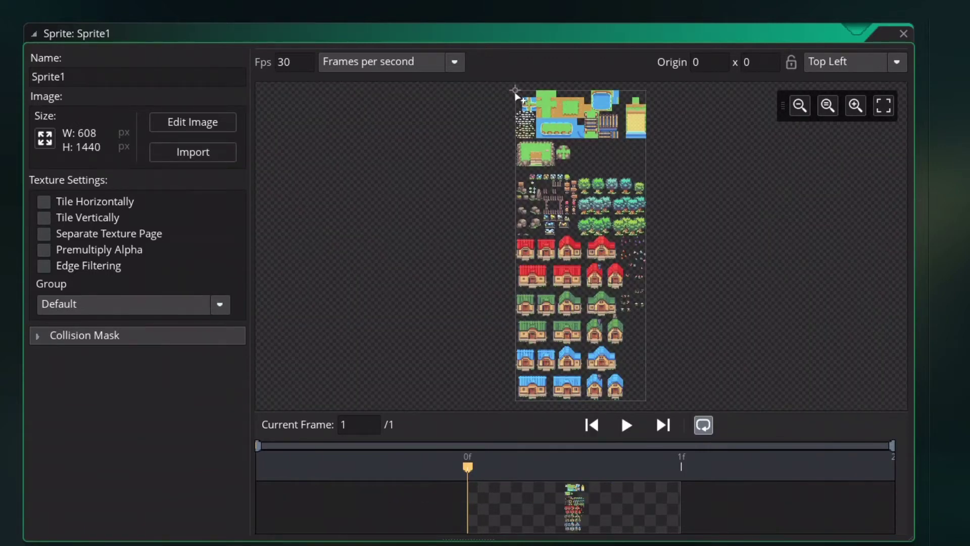
pyautogui.click(103, 73)
pyautogui.press('BackSpace')
pyautogui.press('BackSpace')
pyautogui.press('BackSpace')
pyautogui.press('BackSpace')
pyautogui.write('_village')
pyautogui.press('Return')
pyautogui.click(880, 398)
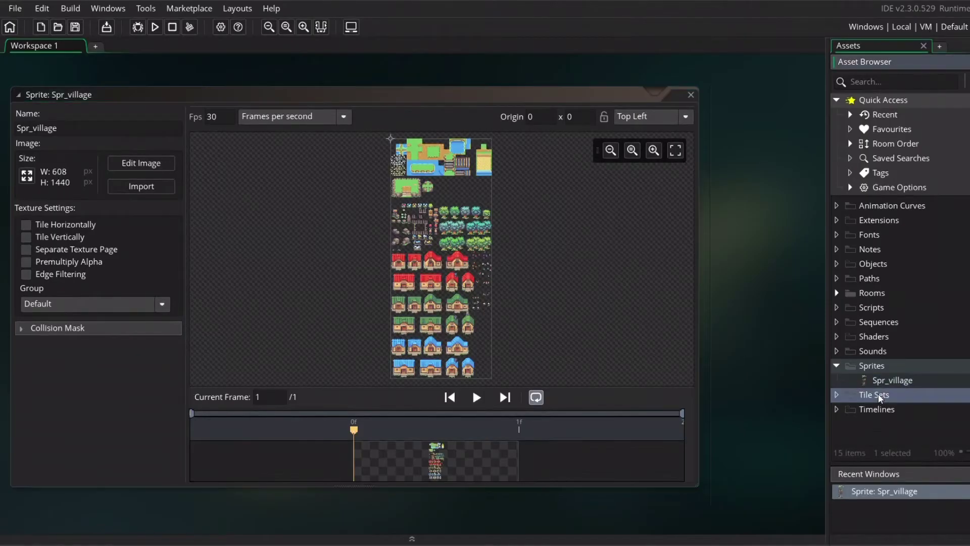
# - Create TileSet1 and assign Spr_village as its image
pyautogui.rightClick(880, 397)
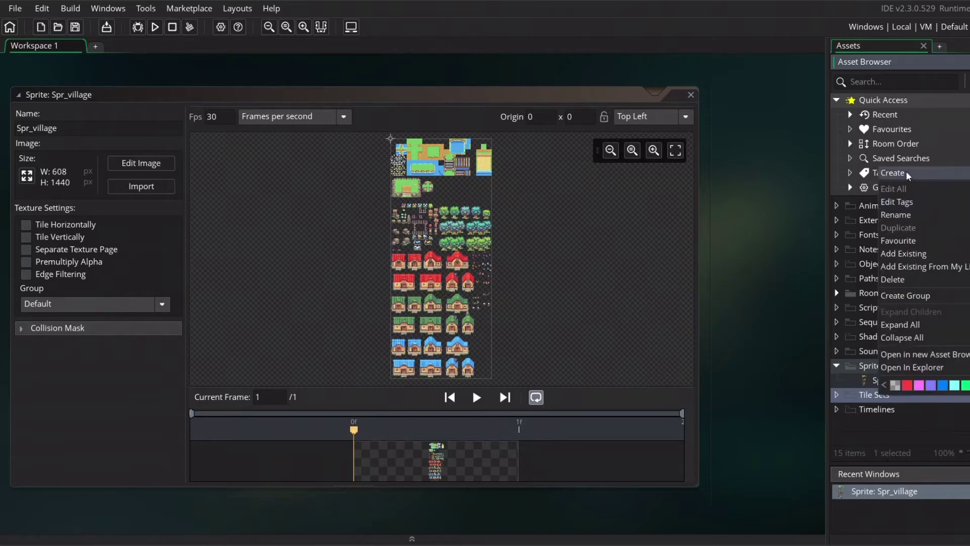
pyautogui.moveTo(904, 173)
pyautogui.click(822, 355)
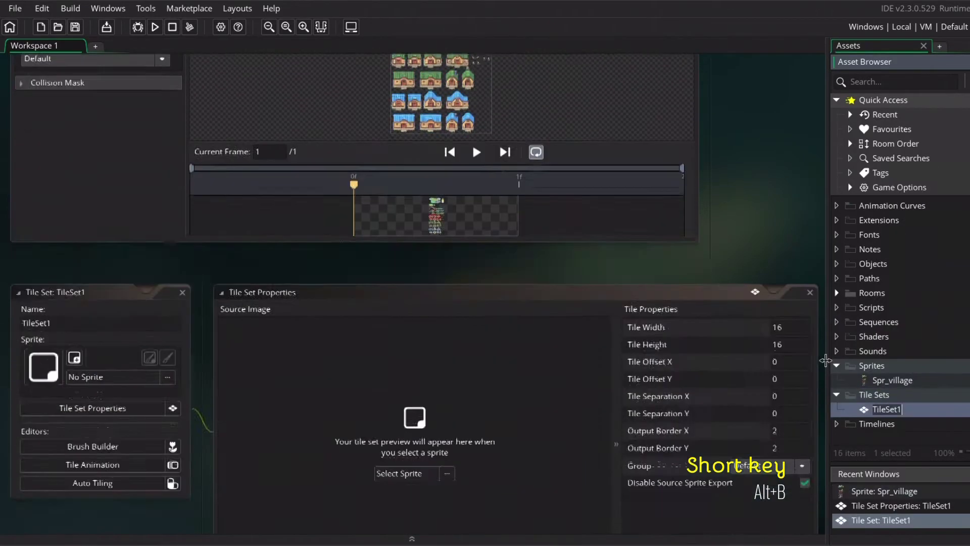
pyautogui.click(194, 277)
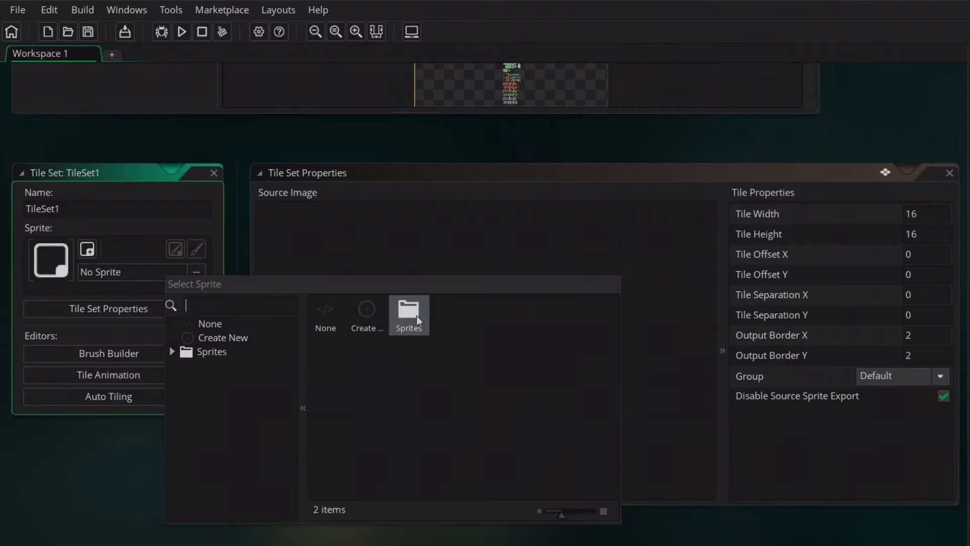
pyautogui.doubleClick(416, 315)
pyautogui.doubleClick(366, 308)
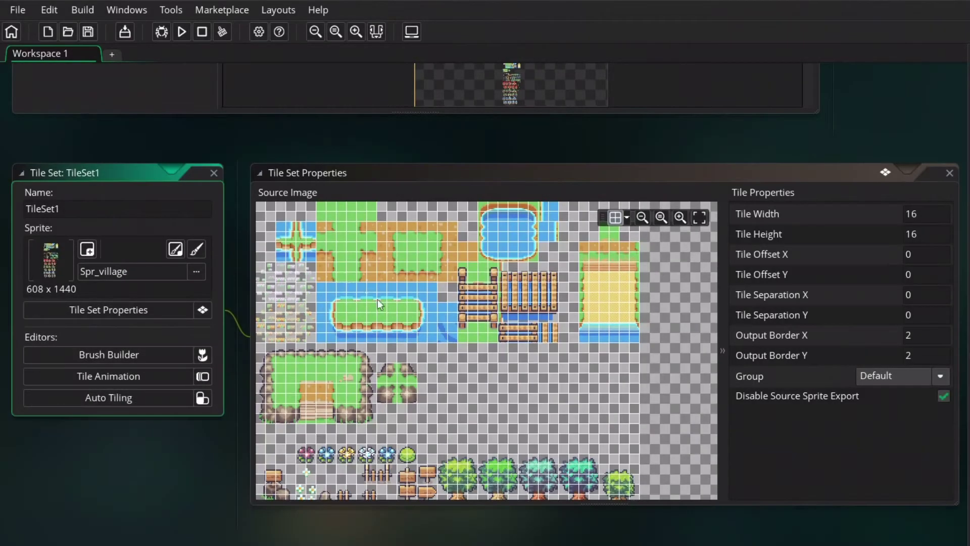
# - Set TileSet1's tile width and height to 32
pyautogui.click(922, 213)
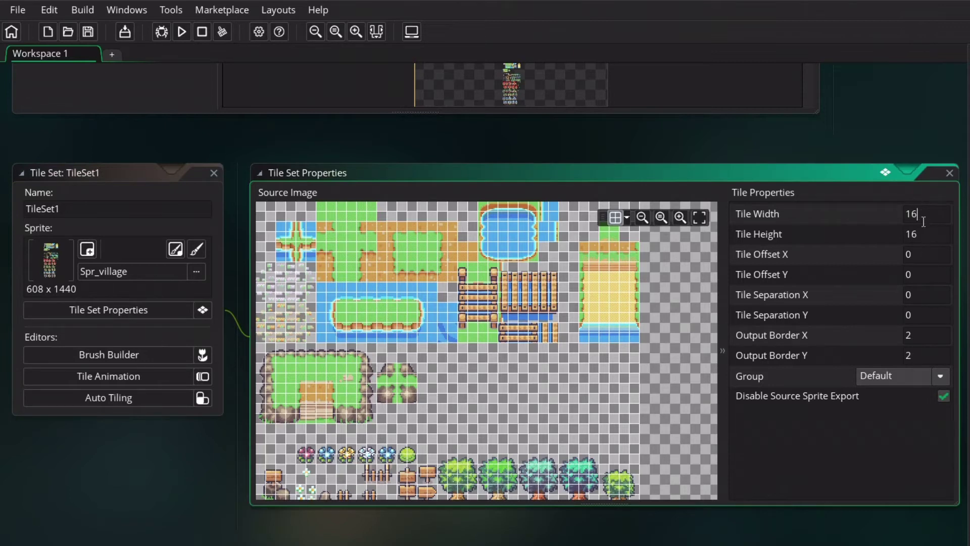
pyautogui.press('BackSpace')
pyautogui.press('BackSpace')
pyautogui.write('32')
pyautogui.click(927, 234)
pyautogui.press('BackSpace')
pyautogui.press('BackSpace')
pyautogui.write('32')
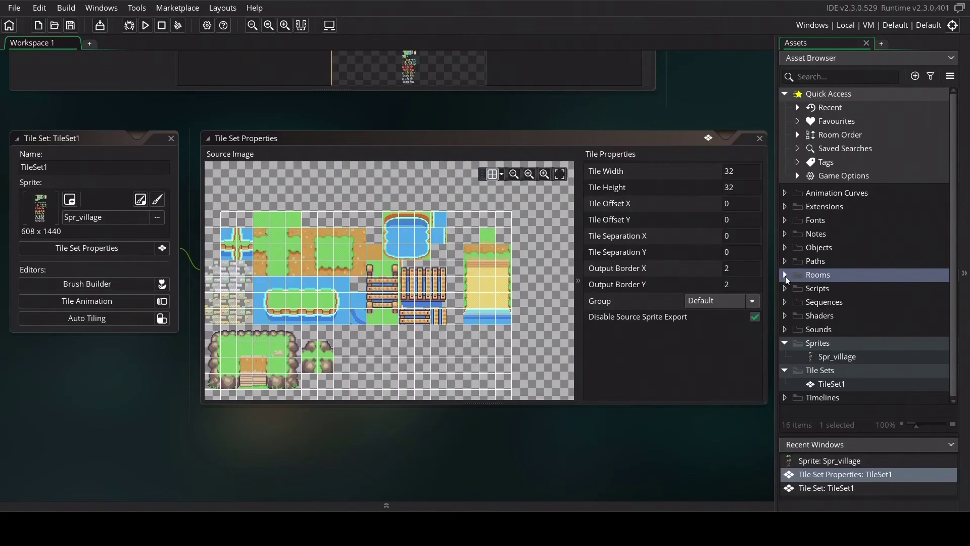
# - Add a Tiles_1 tile layer to Room1 and assign it TileSet1
pyautogui.click(785, 276)
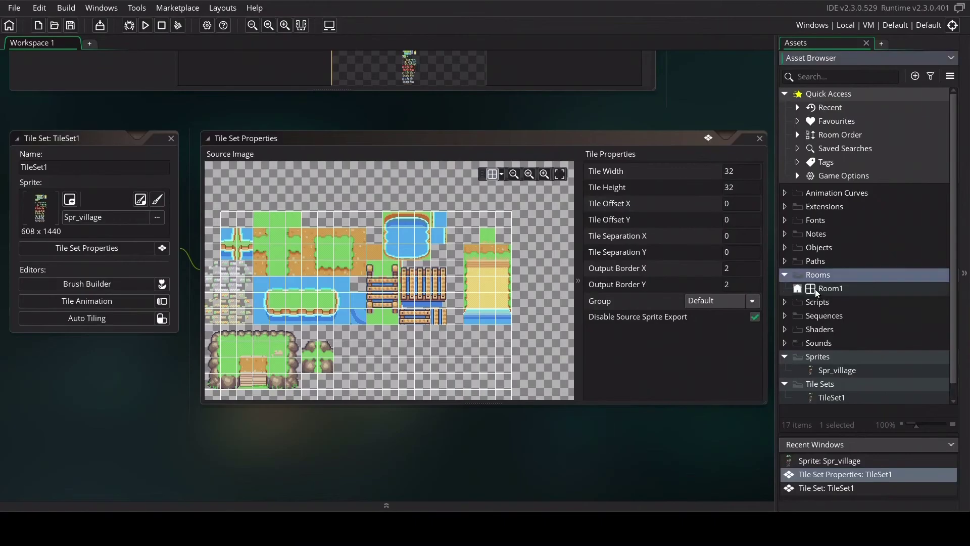
pyautogui.doubleClick(825, 294)
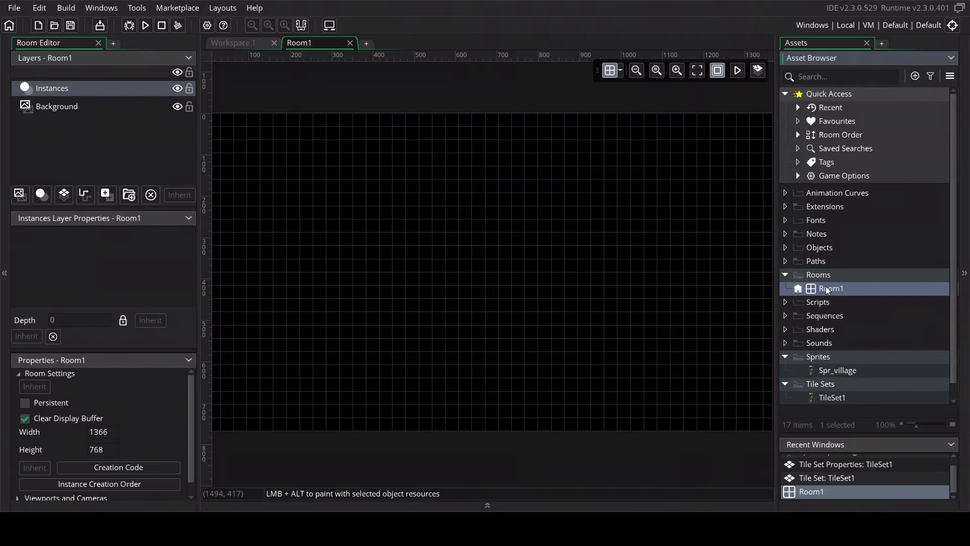
pyautogui.click(64, 195)
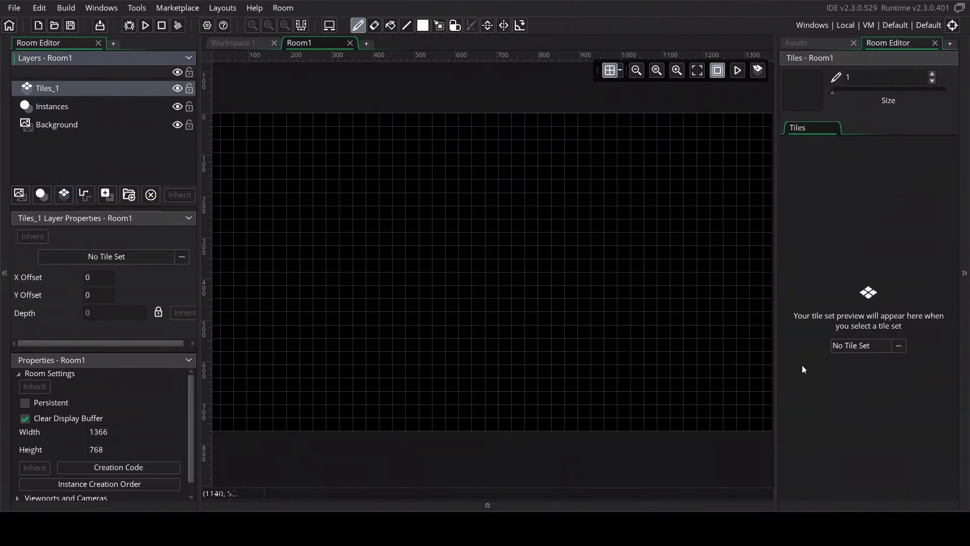
pyautogui.click(900, 346)
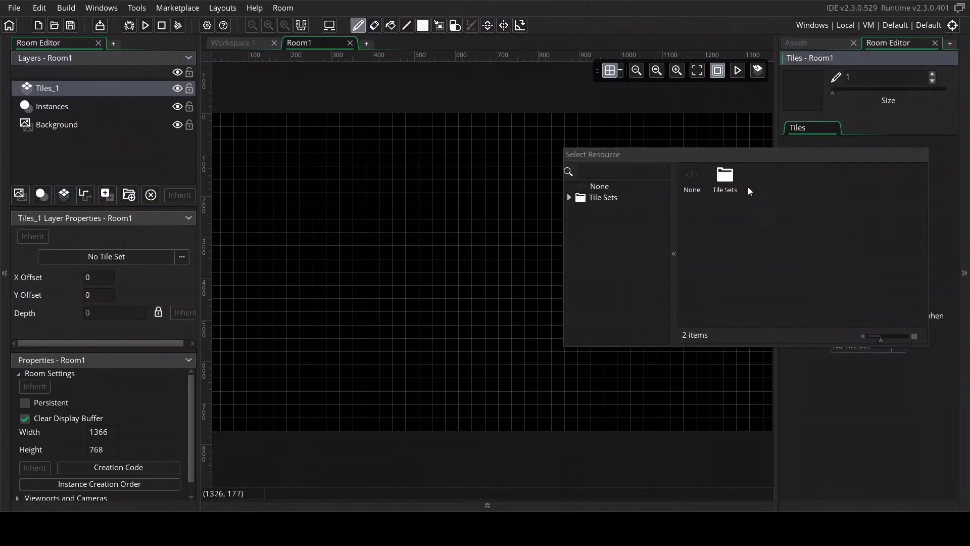
pyautogui.doubleClick(726, 178)
pyautogui.doubleClick(726, 182)
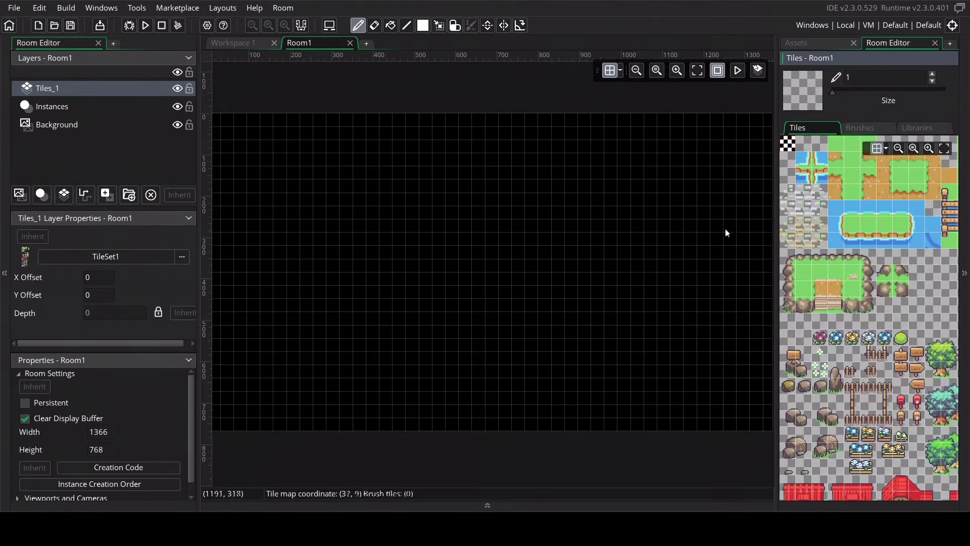
# - Paint green and brown-edged grass tiles, and stamp a walled grass island on the left
pyautogui.click(853, 177)
pyautogui.click(558, 226)
pyautogui.click(532, 318)
pyautogui.click(869, 177)
pyautogui.moveTo(558, 239); pyautogui.dragTo(601, 231)
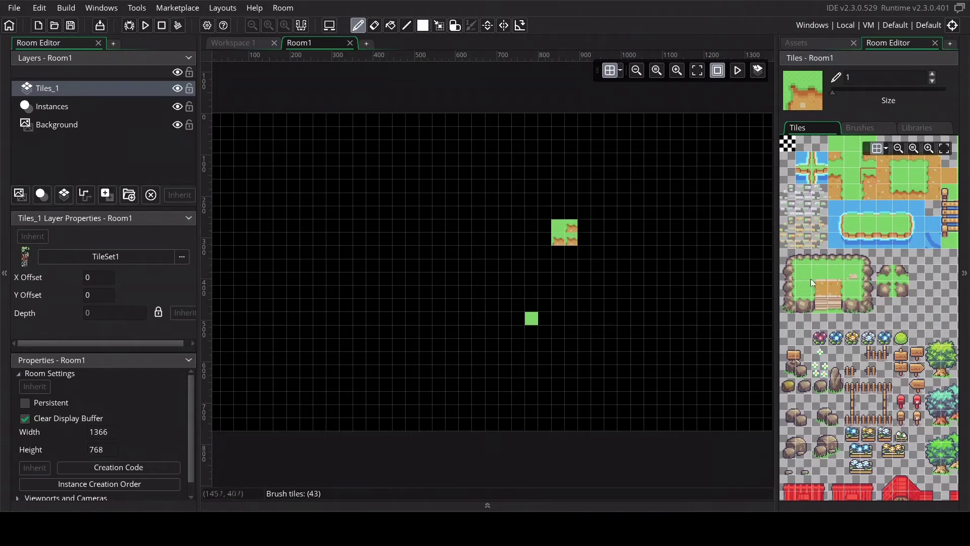
pyautogui.moveTo(789, 262); pyautogui.dragTo(873, 311)
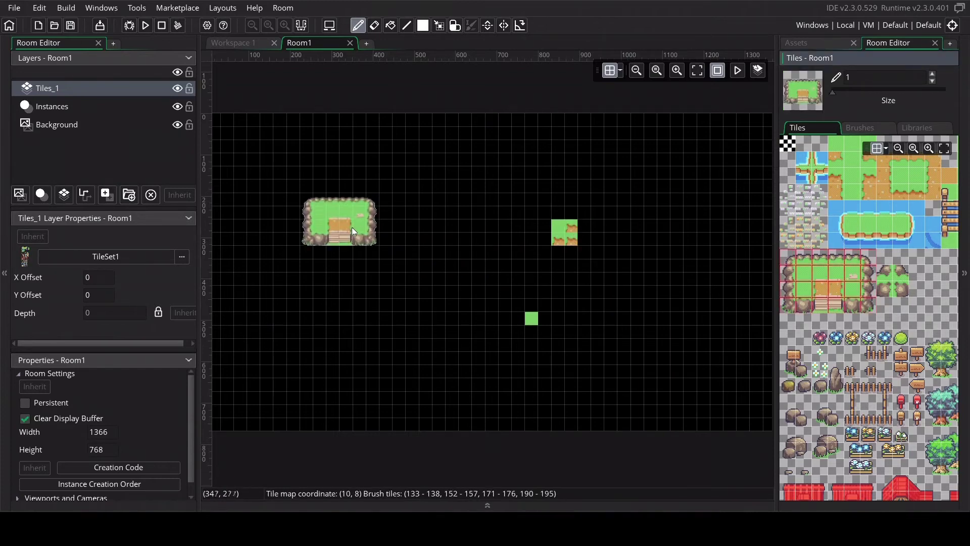
pyautogui.click(355, 232)
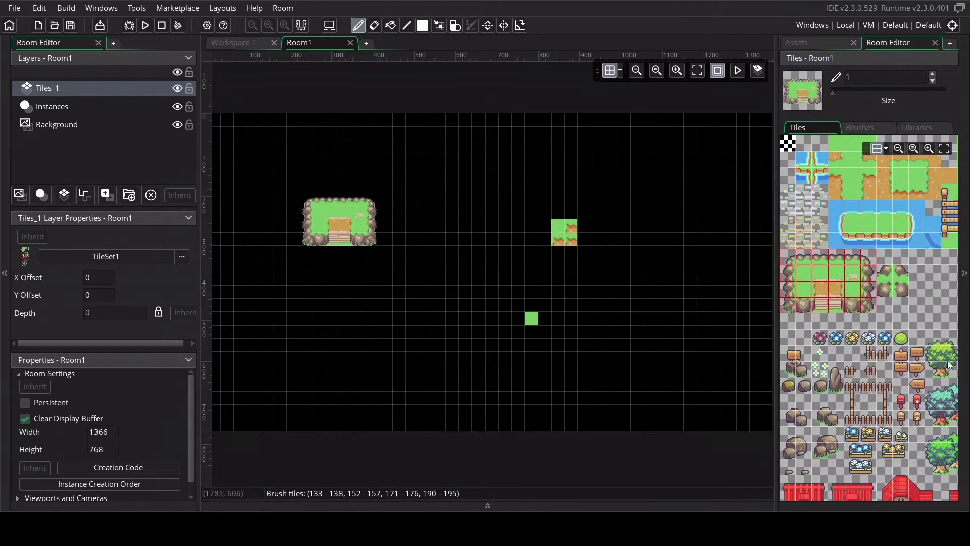
# - Stamp several trees across the room, including the lower right and right edge
pyautogui.moveTo(937, 343); pyautogui.dragTo(951, 373)
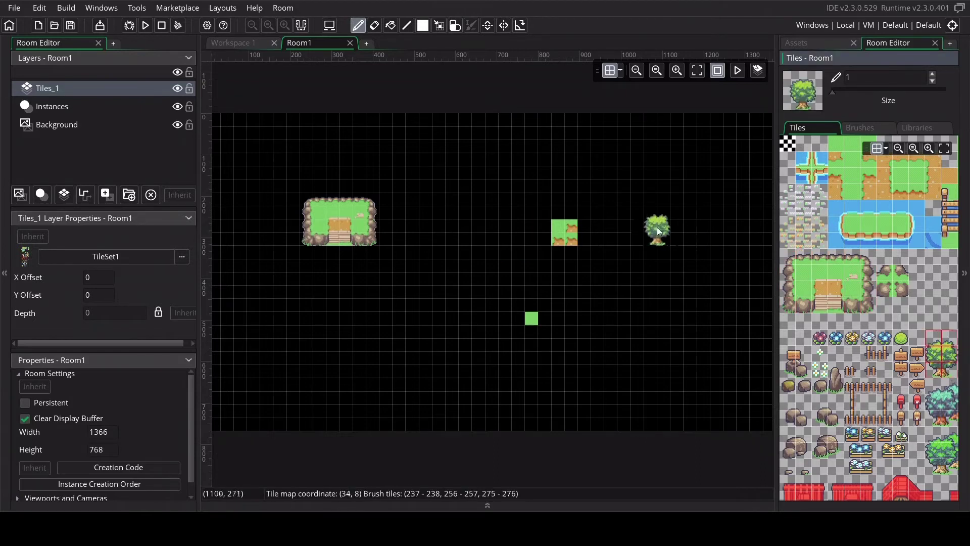
pyautogui.click(657, 227)
pyautogui.click(656, 345)
pyautogui.click(617, 373)
pyautogui.click(616, 306)
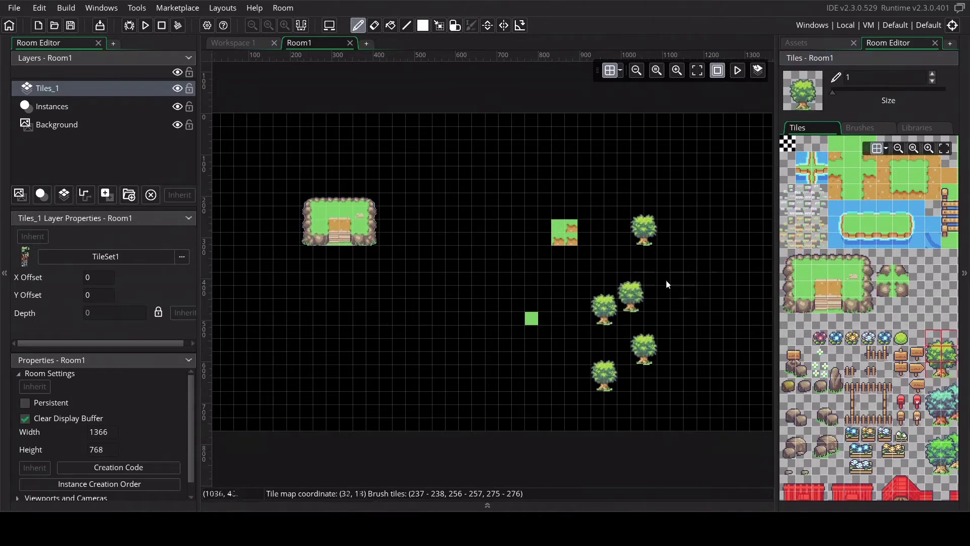
pyautogui.click(747, 254)
# - Paint three water-corner tiles near the top, then switch the tile panel to Libraries
pyautogui.click(829, 173)
pyautogui.click(598, 198)
pyautogui.click(651, 160)
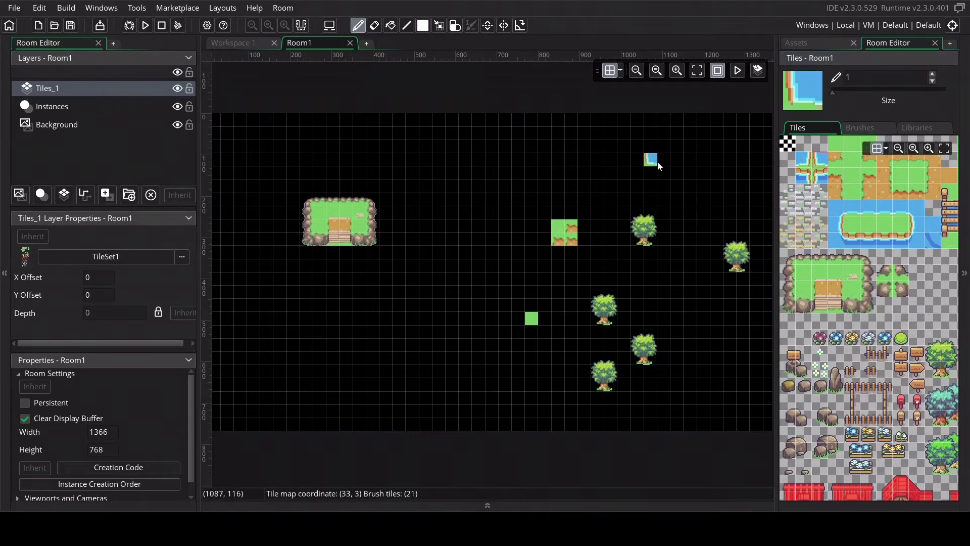
pyautogui.click(625, 160)
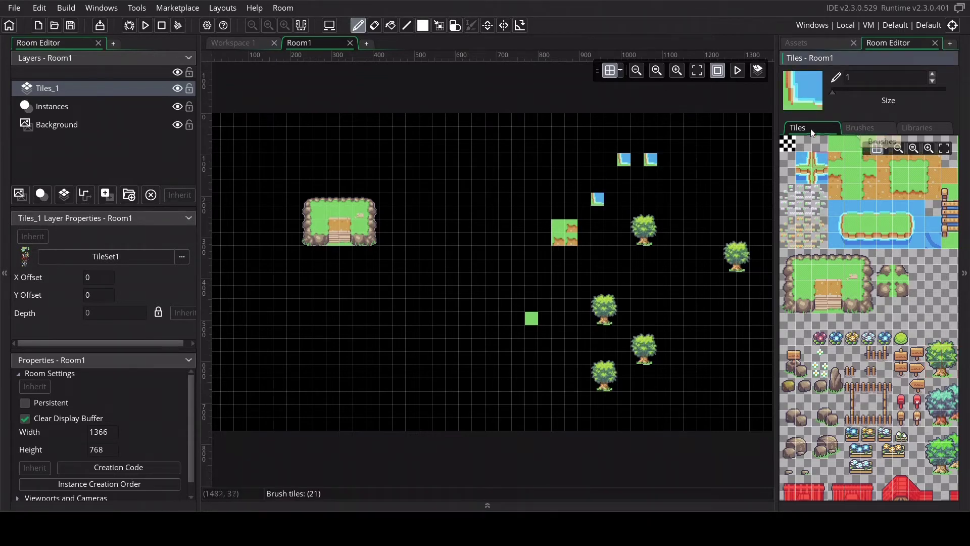
pyautogui.click(872, 128)
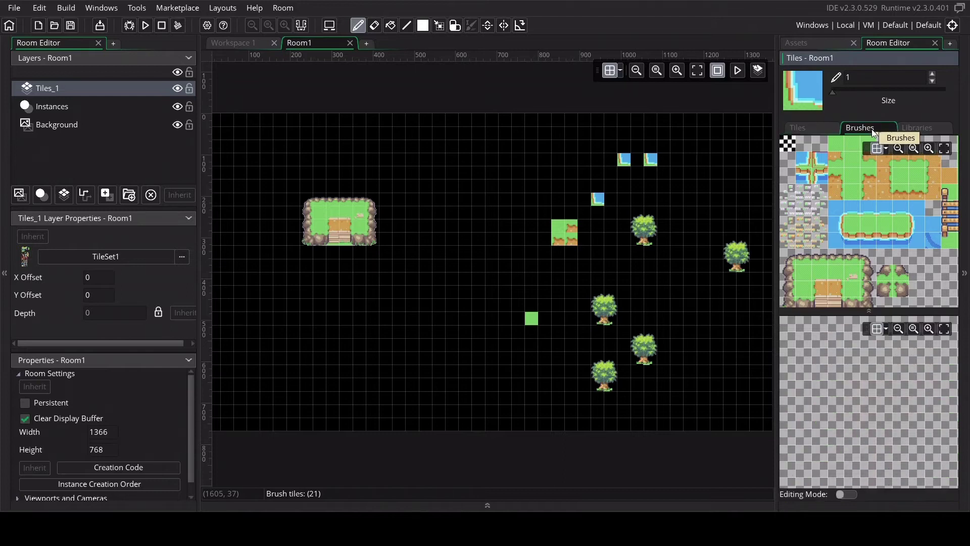
pyautogui.click(918, 129)
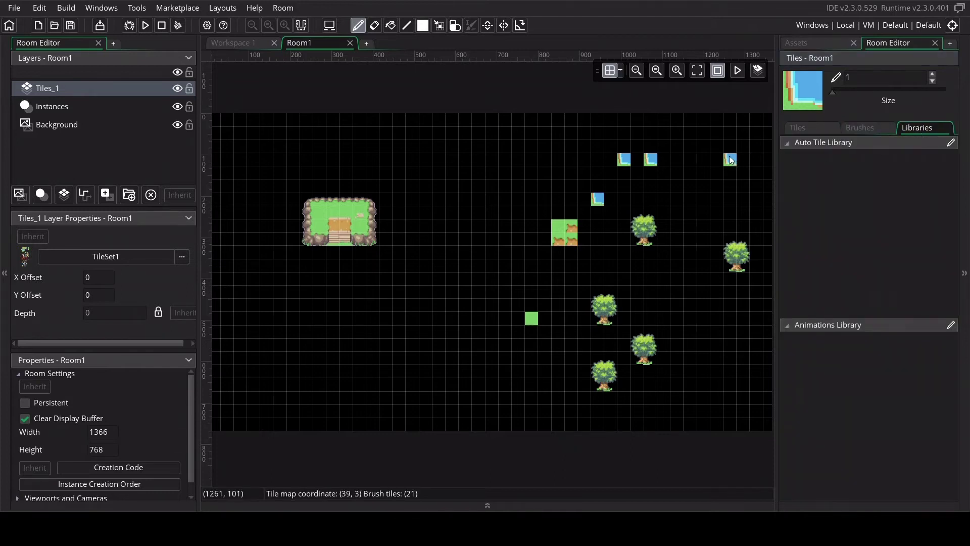
# - Open TileSet1's Brush Builder and create two side-by-side tree brushes
pyautogui.click(823, 42)
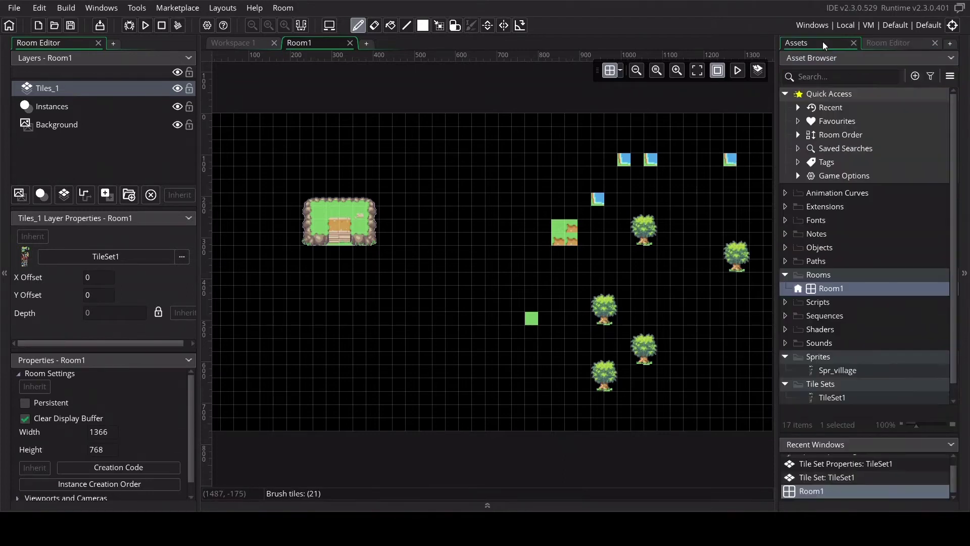
pyautogui.doubleClick(832, 397)
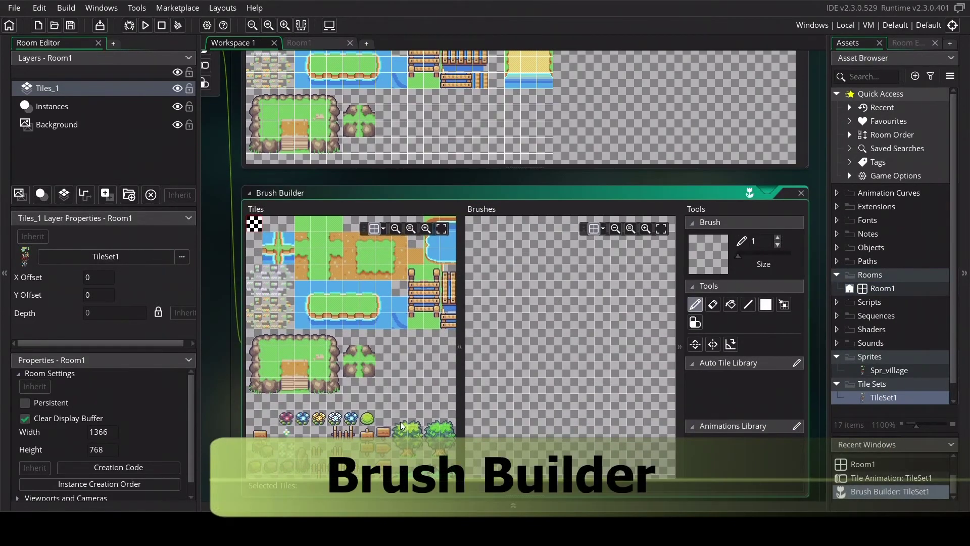
pyautogui.moveTo(403, 426); pyautogui.dragTo(417, 455)
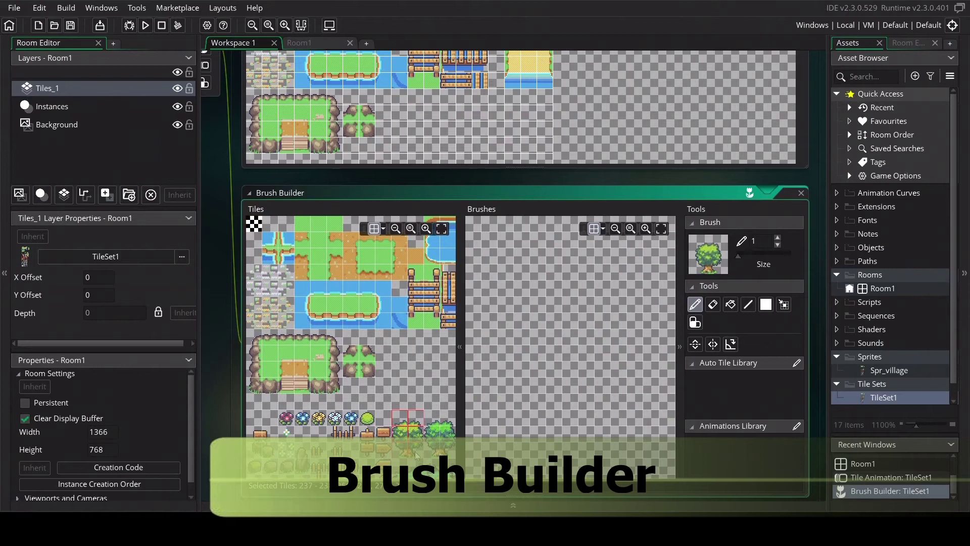
pyautogui.click(498, 260)
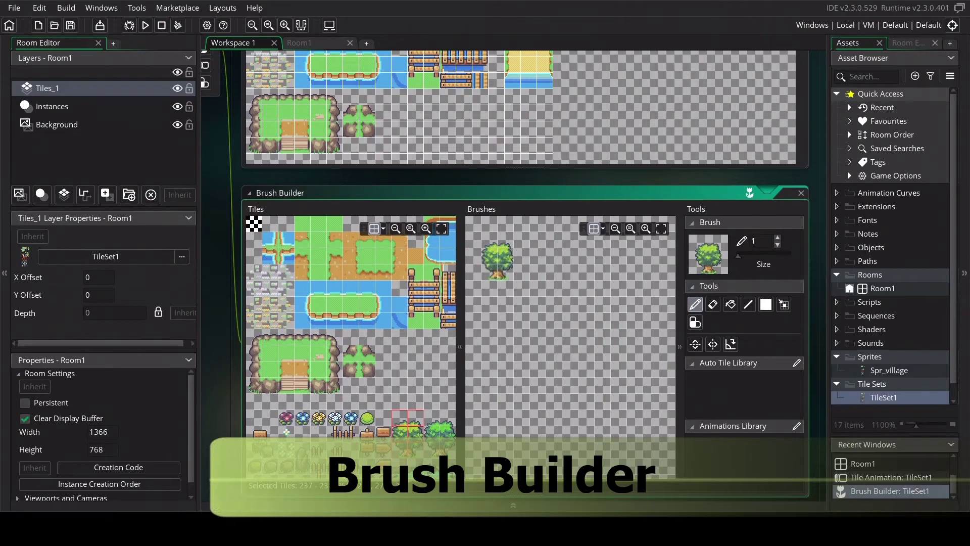
pyautogui.moveTo(430, 415); pyautogui.dragTo(449, 436)
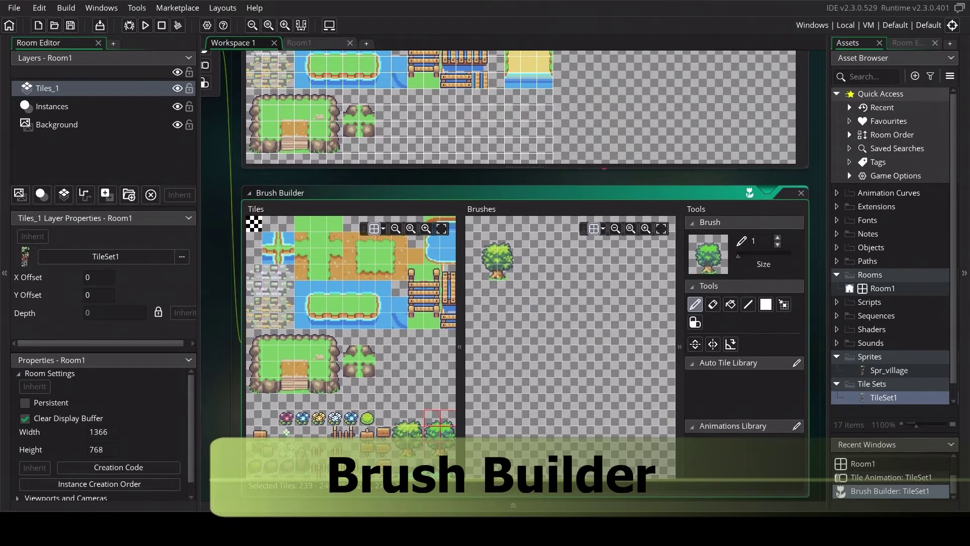
pyautogui.click(546, 261)
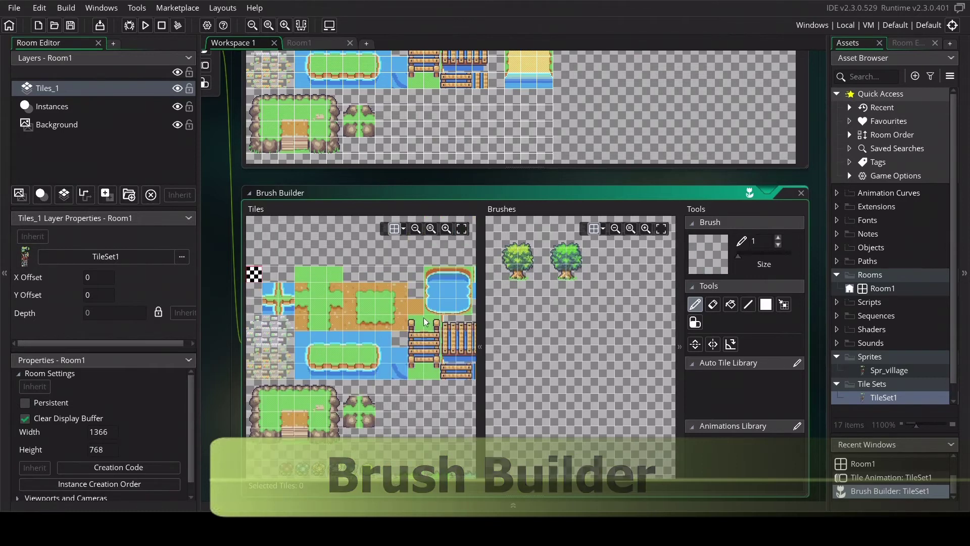
# - Add a ladder brush and move it to a new spot
pyautogui.moveTo(412, 319); pyautogui.dragTo(437, 375)
pyautogui.click(518, 328)
pyautogui.moveTo(540, 345); pyautogui.dragTo(571, 354)
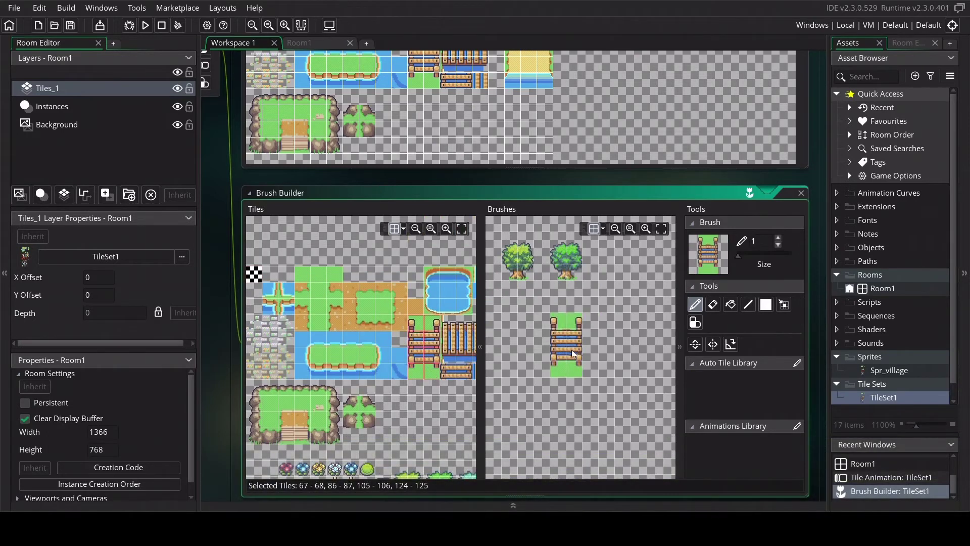
# - Build a vertical wooden bridge brush capped with a grass tile, then clear the brush
pyautogui.moveTo(447, 375); pyautogui.dragTo(464, 375)
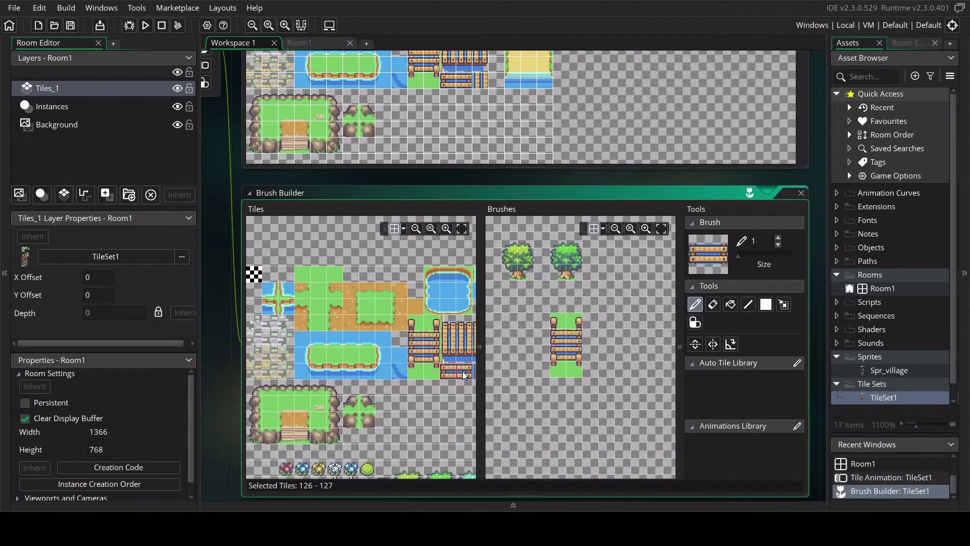
pyautogui.moveTo(574, 379); pyautogui.dragTo(575, 412)
pyautogui.click(414, 373)
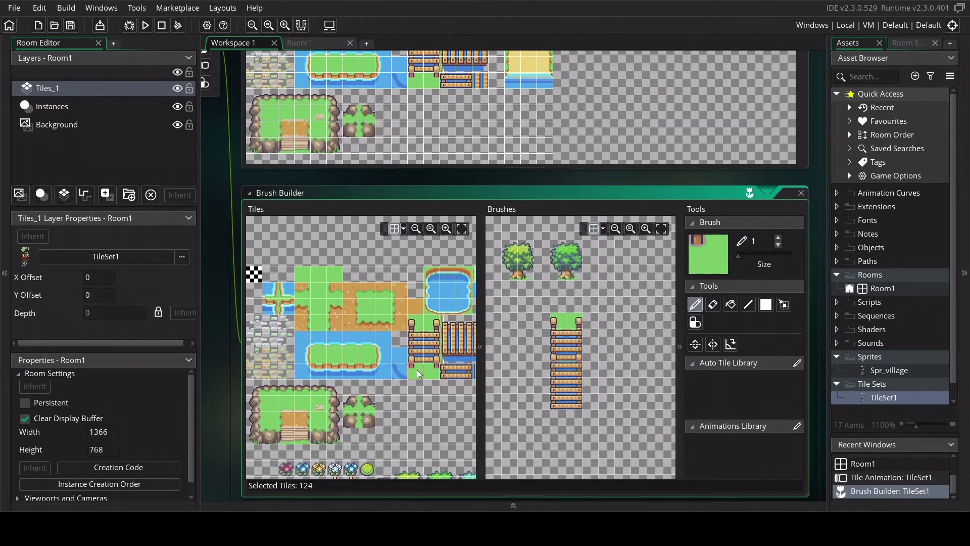
pyautogui.click(575, 419)
pyautogui.scroll(-1, 412, 338)
pyautogui.click(400, 353)
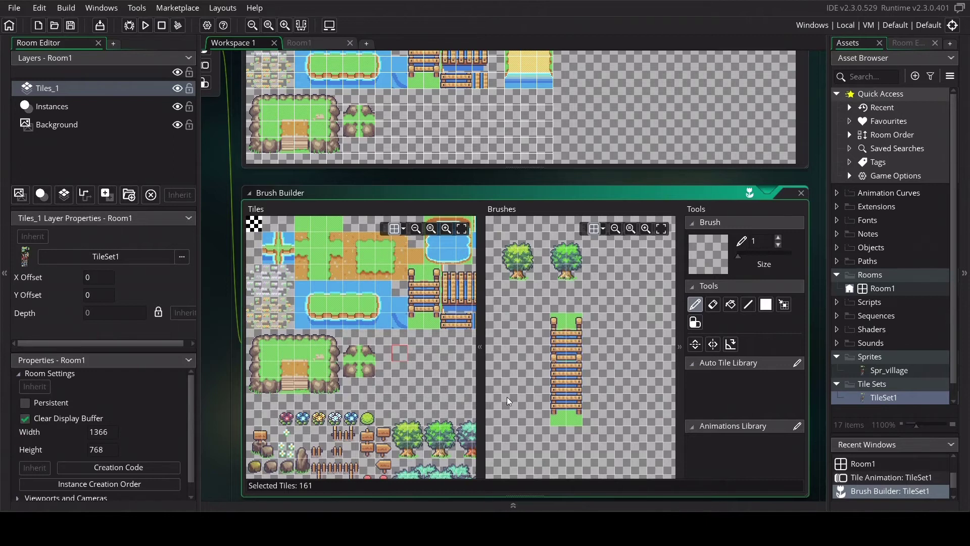
pyautogui.scroll(-2, 397, 392)
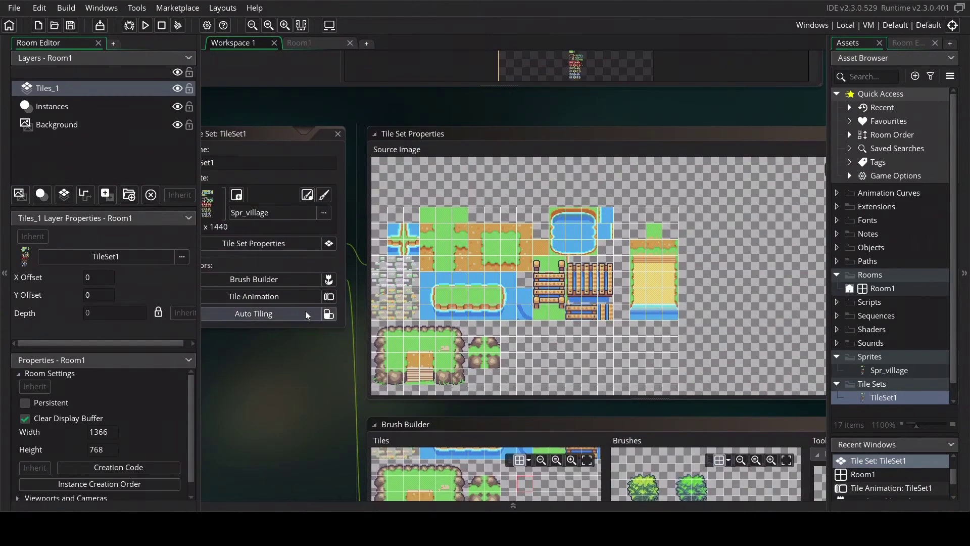
# - Add animation_1 with four frames: pink, blue, yellow and white flowers
pyautogui.click(276, 302)
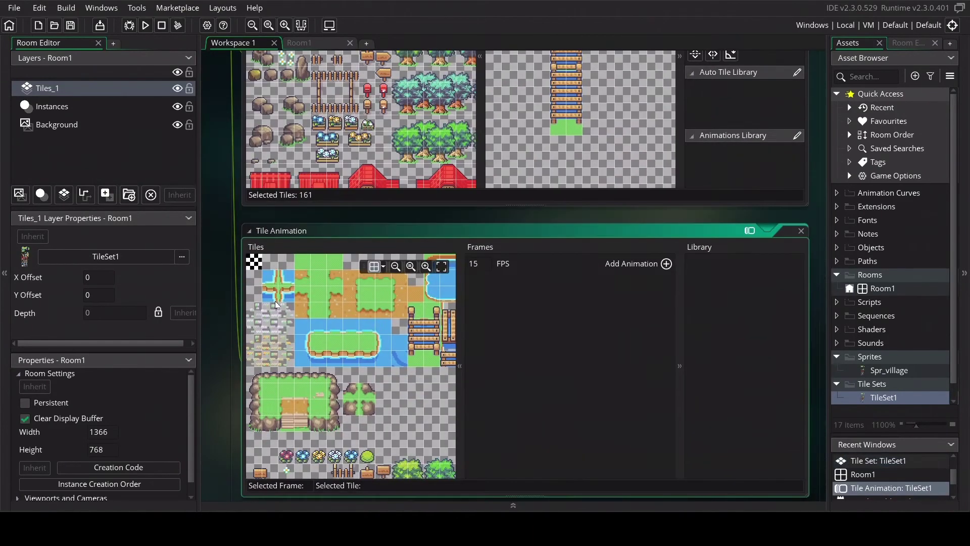
pyautogui.click(665, 264)
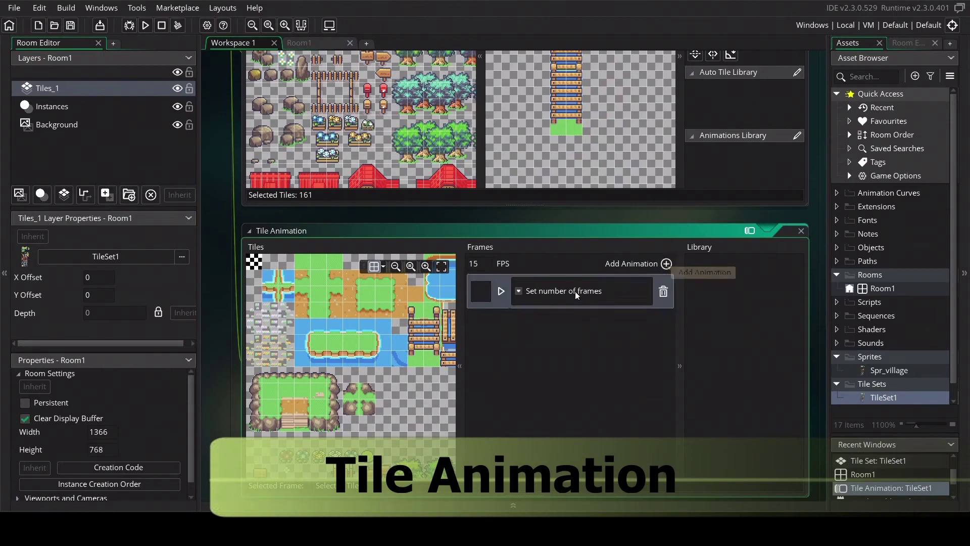
pyautogui.click(519, 292)
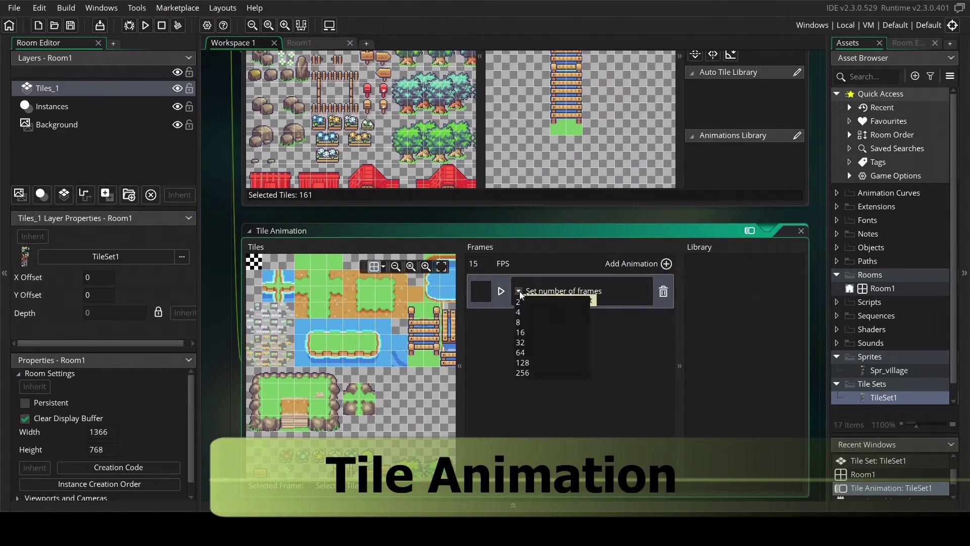
pyautogui.click(521, 311)
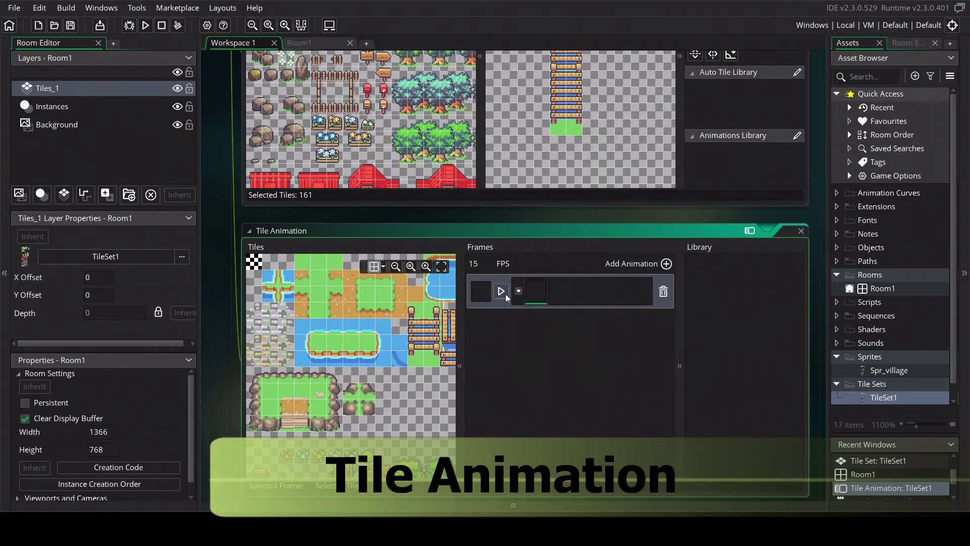
pyautogui.click(288, 456)
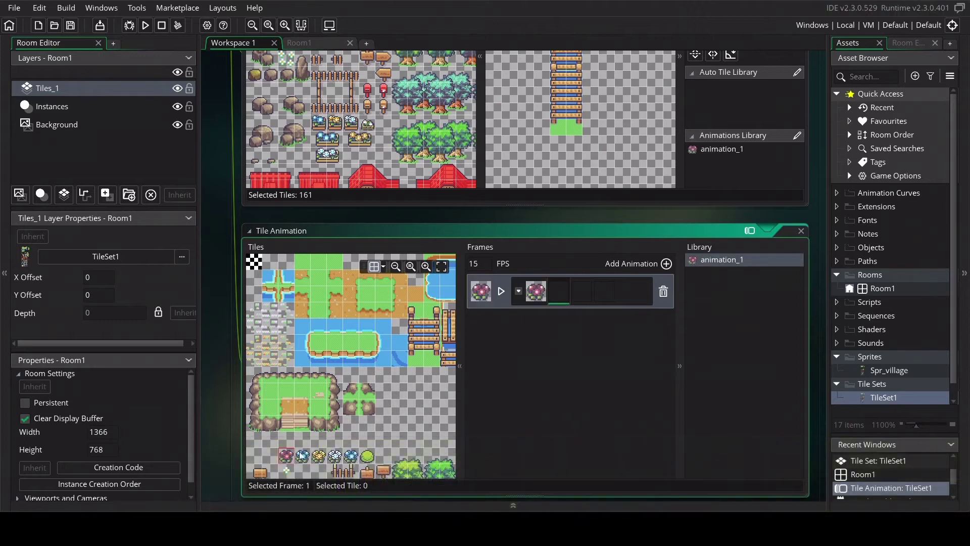
pyautogui.click(303, 457)
pyautogui.click(319, 456)
pyautogui.click(335, 456)
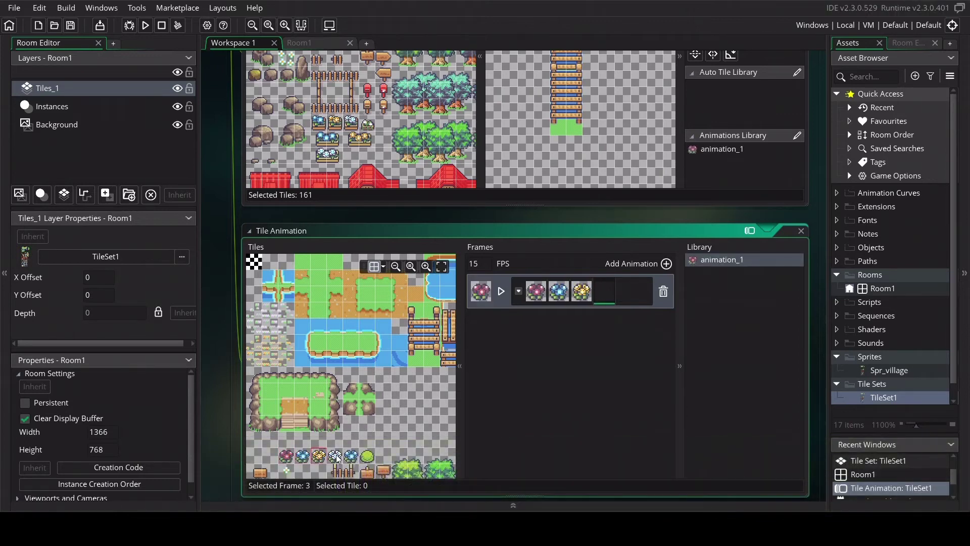
pyautogui.scroll(-3, 351, 464)
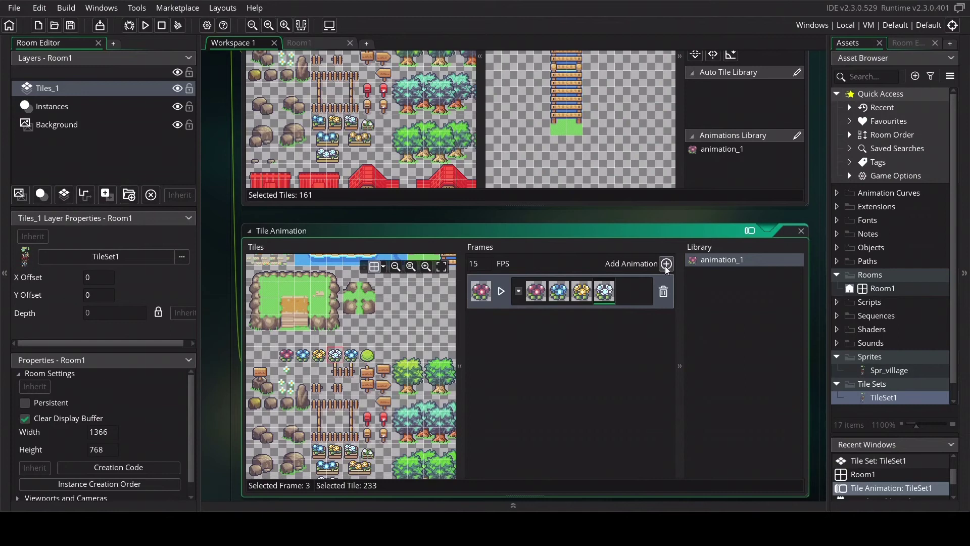
# - Add animation_2 with two frames alternating the two sign tiles
pyautogui.click(667, 263)
pyautogui.click(519, 329)
pyautogui.click(523, 344)
pyautogui.click(384, 405)
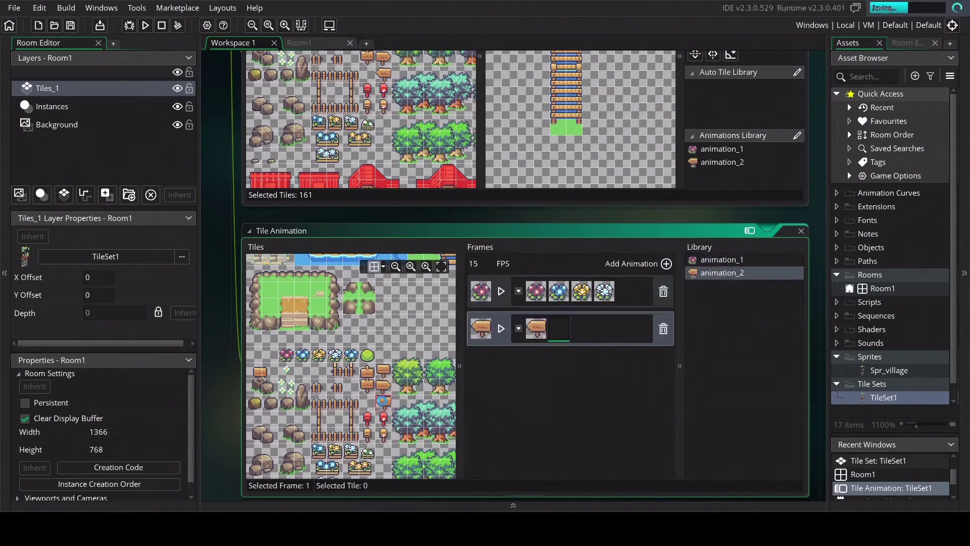
pyautogui.click(387, 392)
# - Set both animations to 4 FPS and preview them playing
pyautogui.click(559, 292)
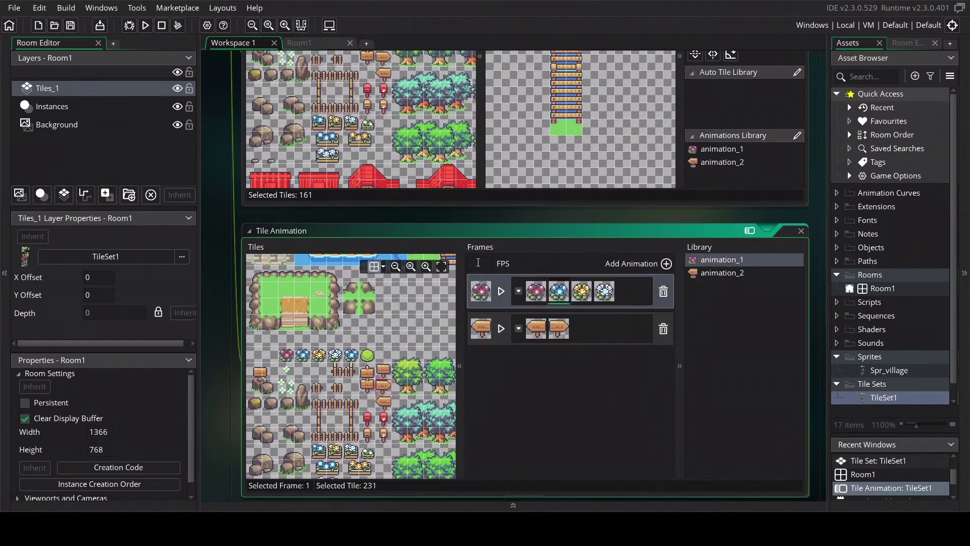
pyautogui.click(480, 331)
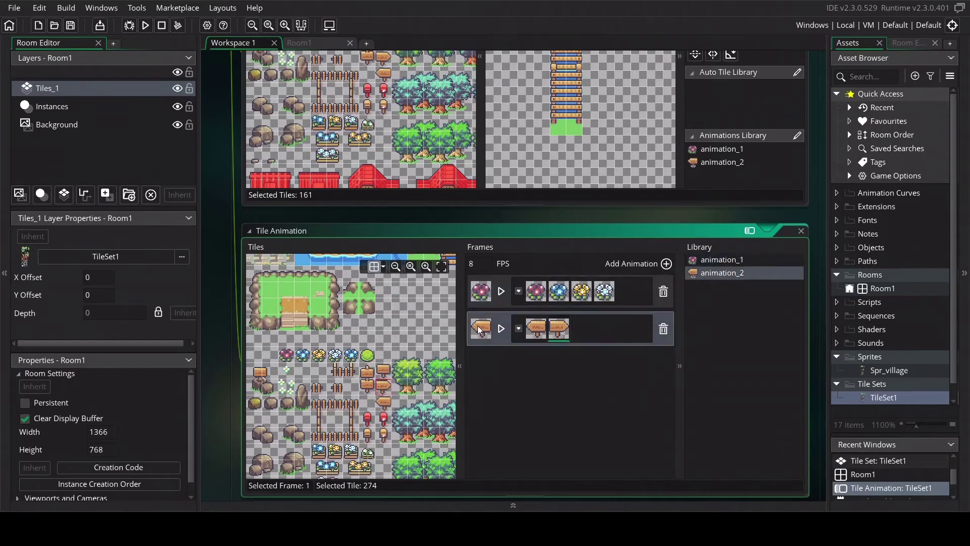
pyautogui.click(502, 296)
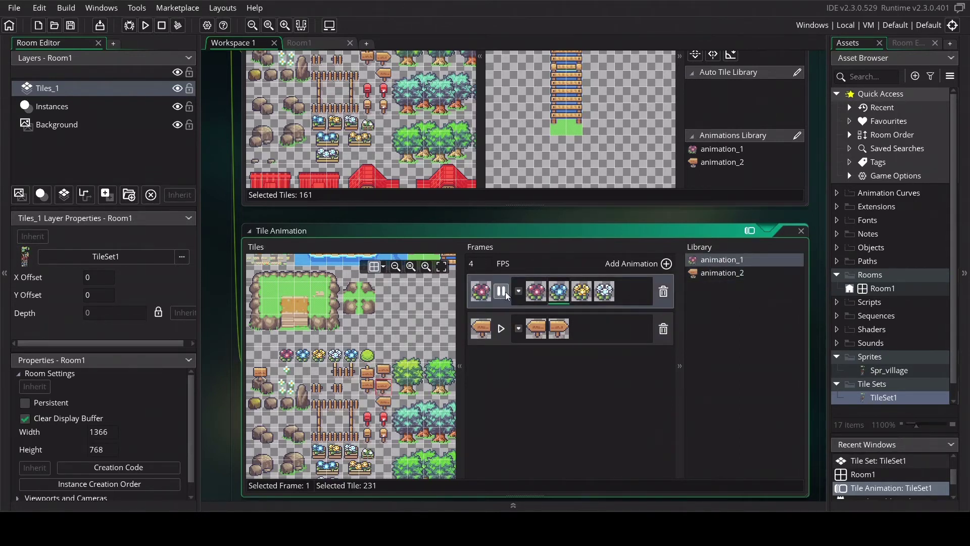
pyautogui.click(503, 329)
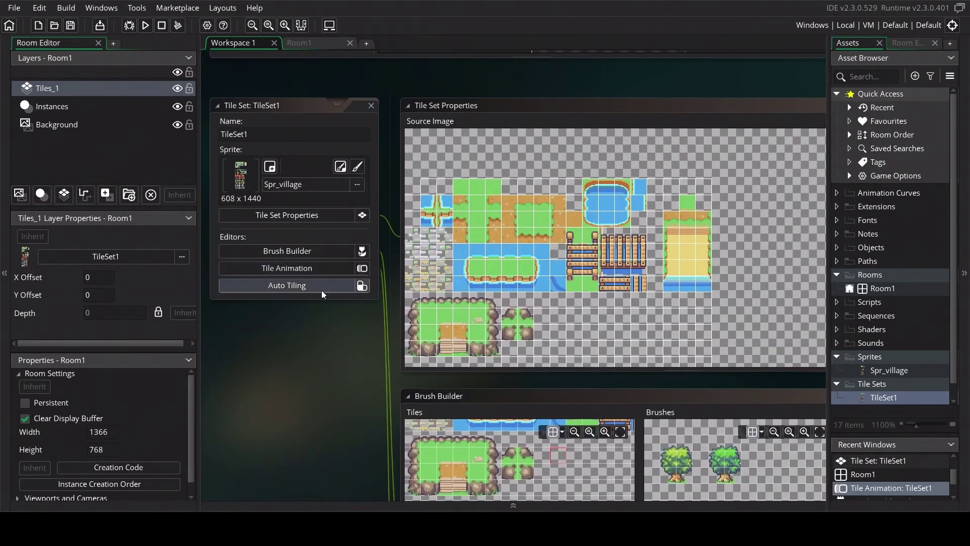
# - Open TileSet1's Auto Tiling editor and add autotile_1 as a 16-tile template
pyautogui.click(322, 290)
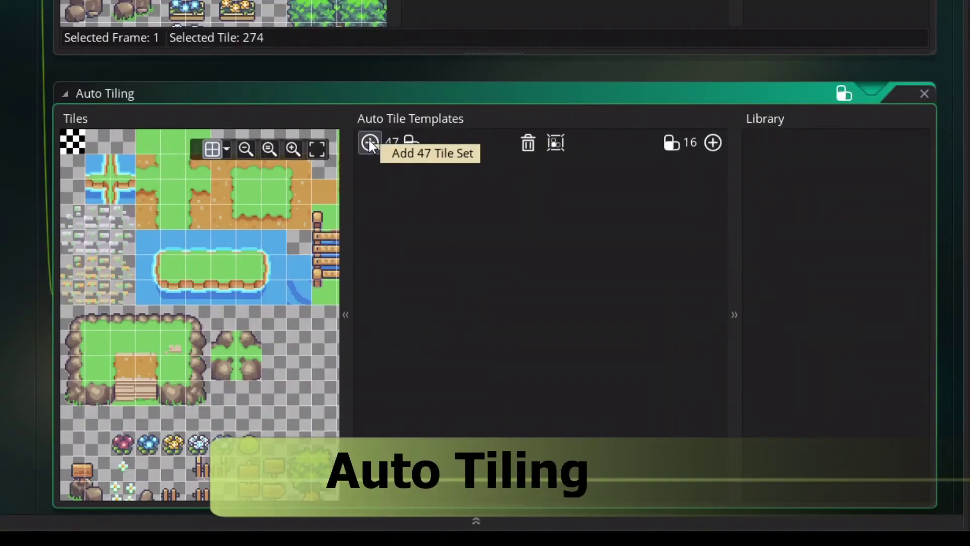
pyautogui.click(712, 144)
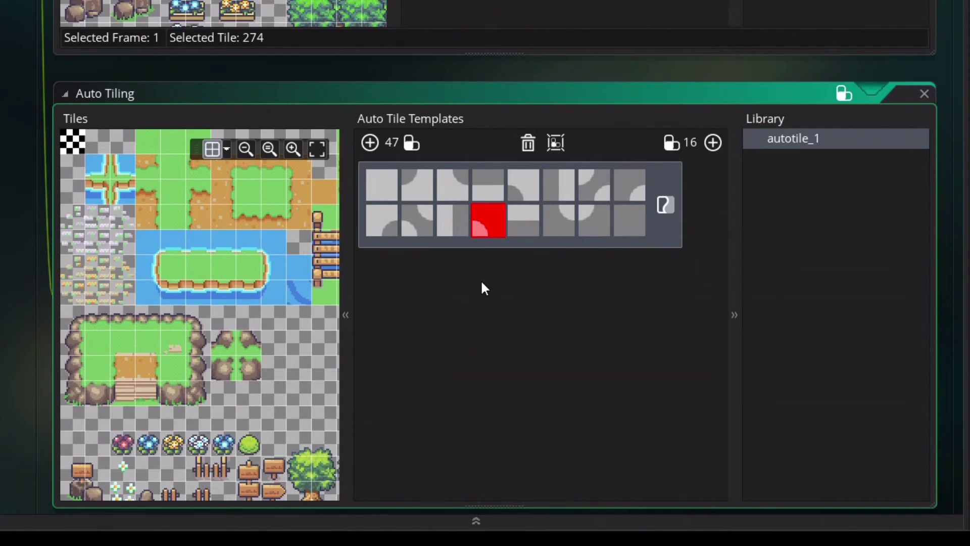
# - Fill autotile_1's first slot with plain grass and its last slot with the background tile
pyautogui.click(382, 186)
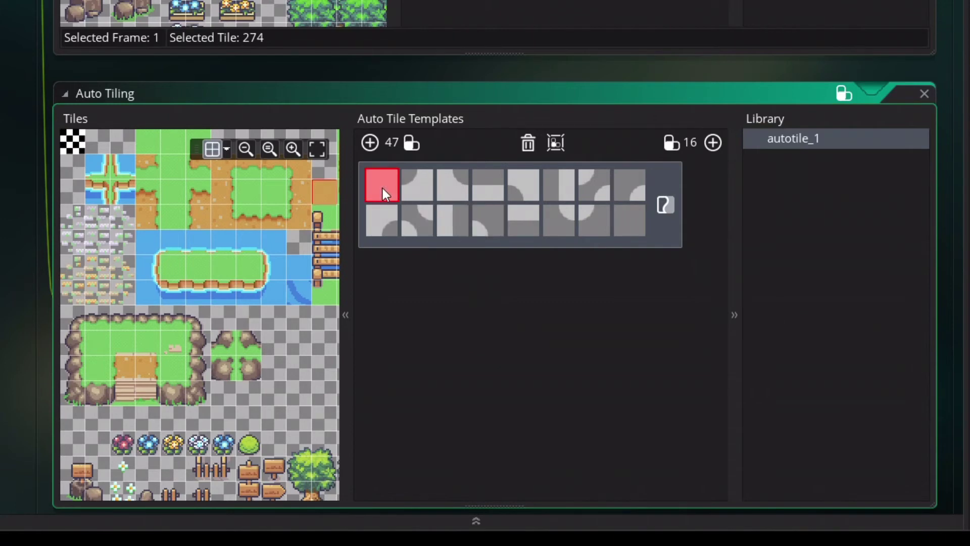
pyautogui.click(275, 192)
pyautogui.click(452, 221)
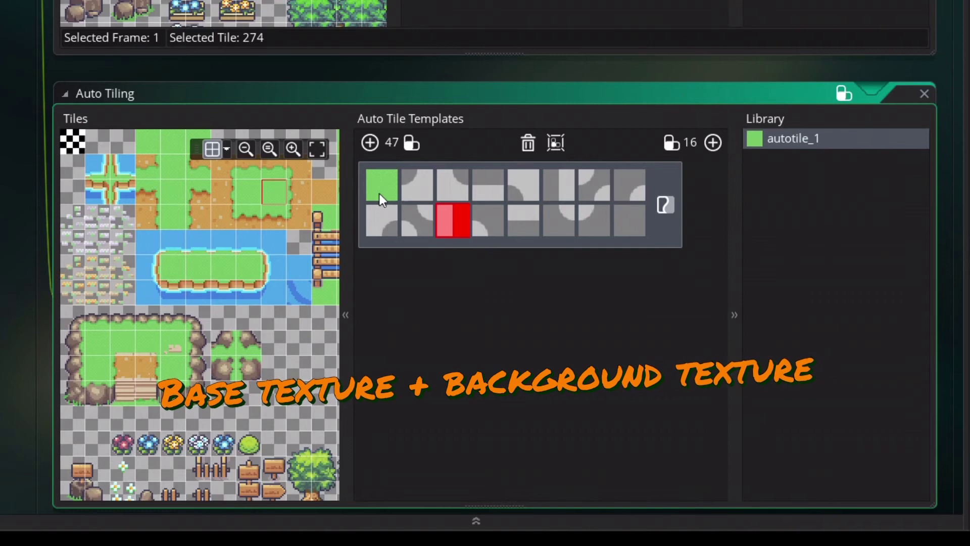
pyautogui.click(630, 221)
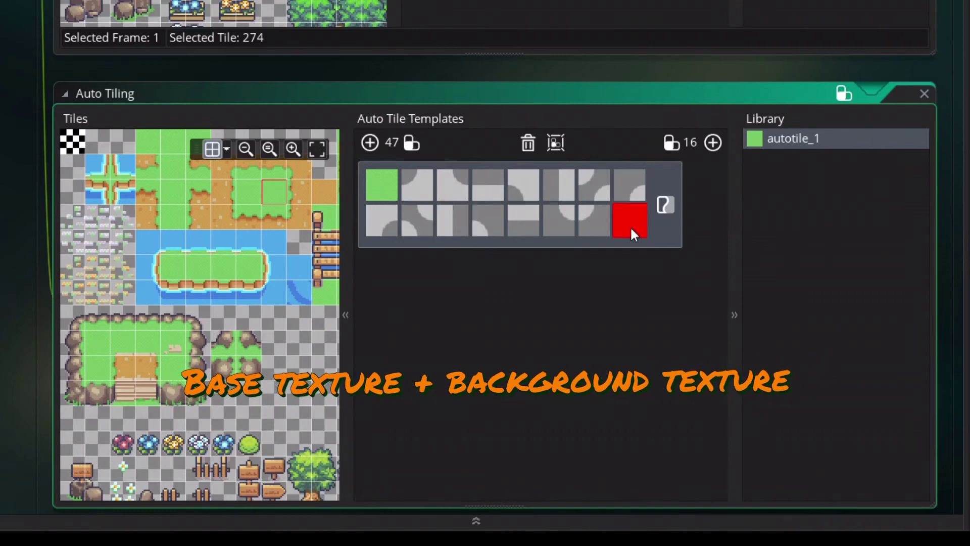
pyautogui.click(324, 197)
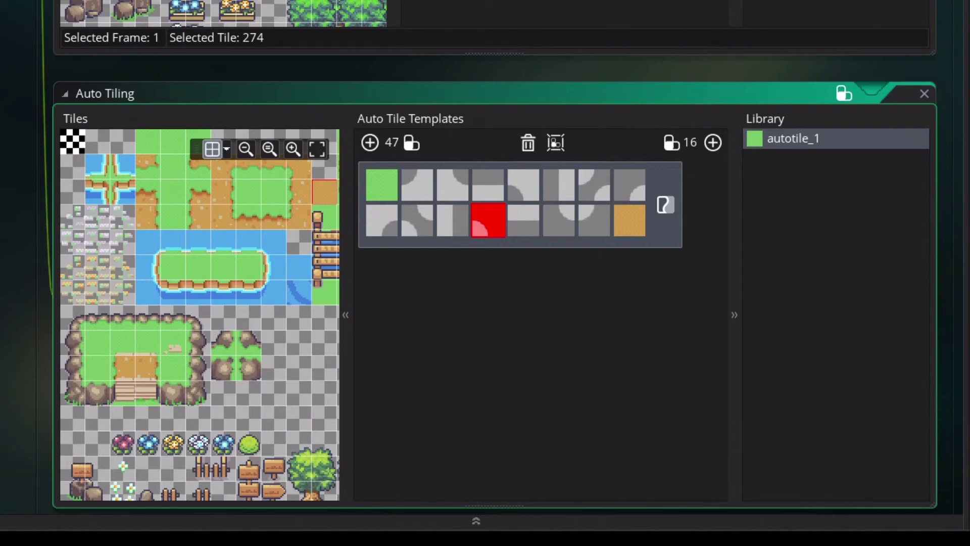
# - Fill template slots two through five with matching grass-dirt edge tiles
pyautogui.click(417, 187)
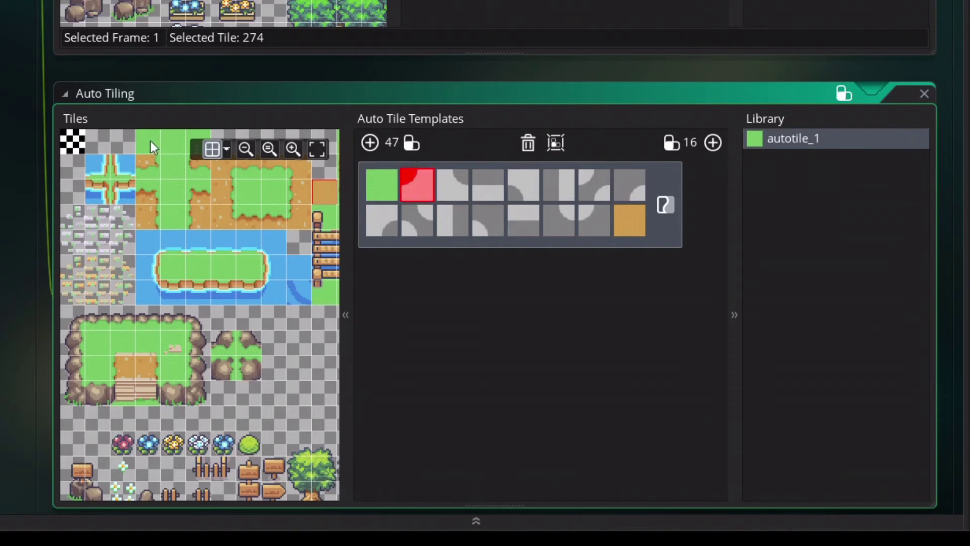
pyautogui.click(150, 174)
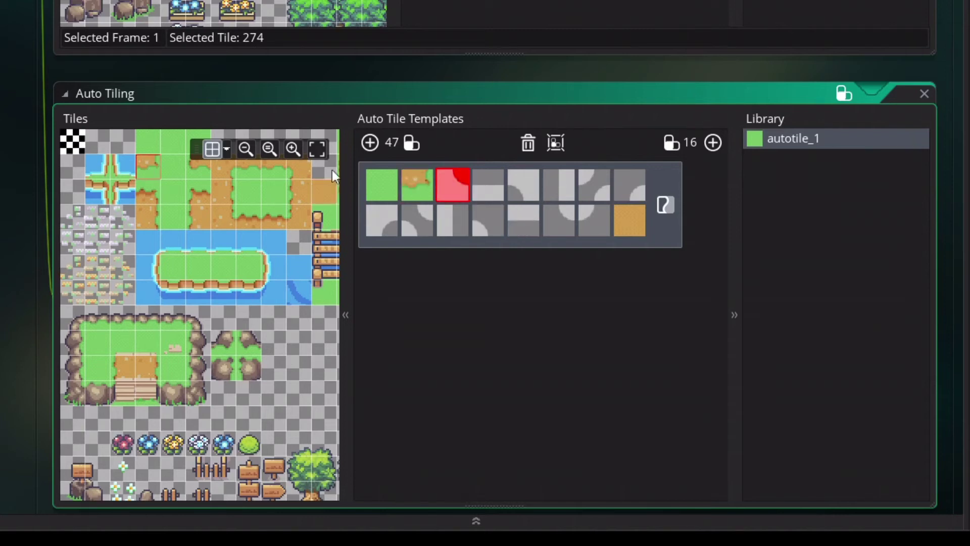
pyautogui.click(195, 169)
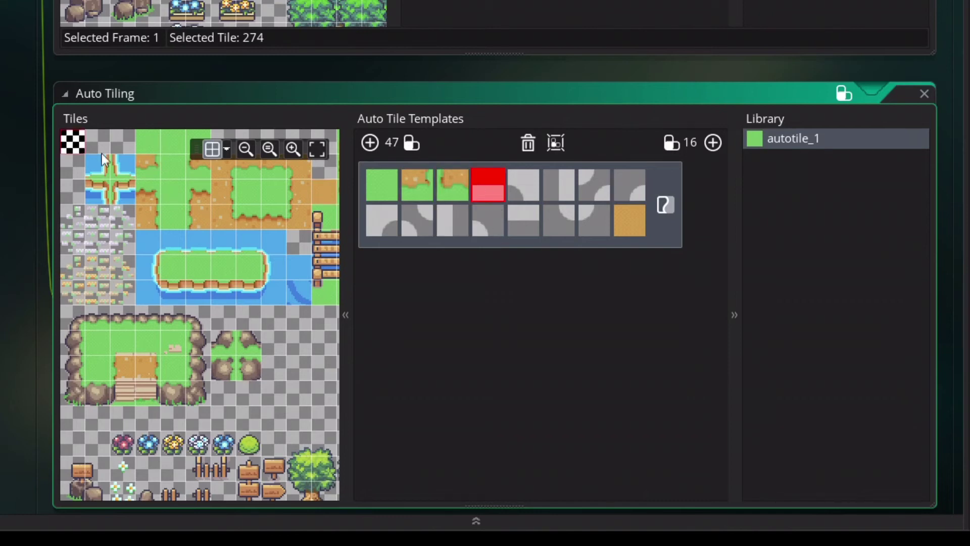
pyautogui.click(247, 175)
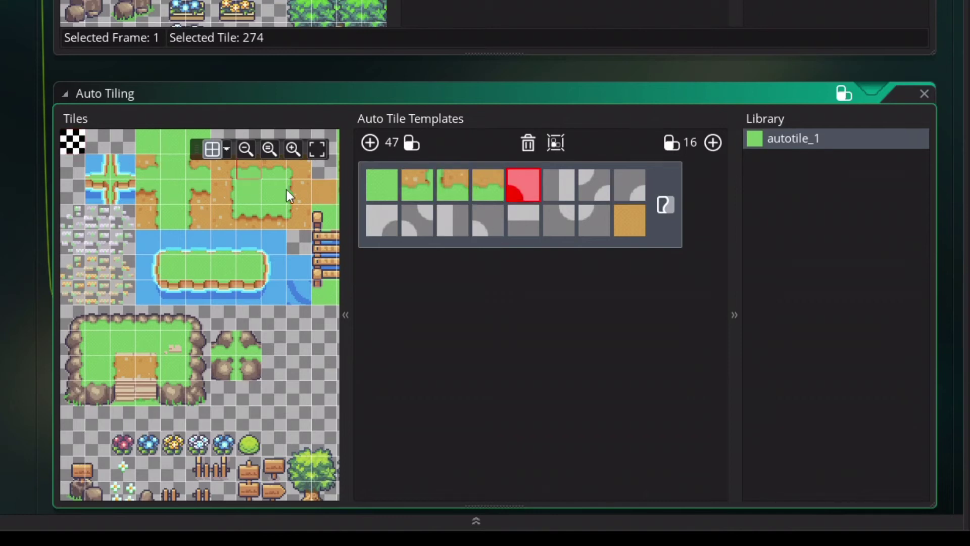
pyautogui.click(524, 231)
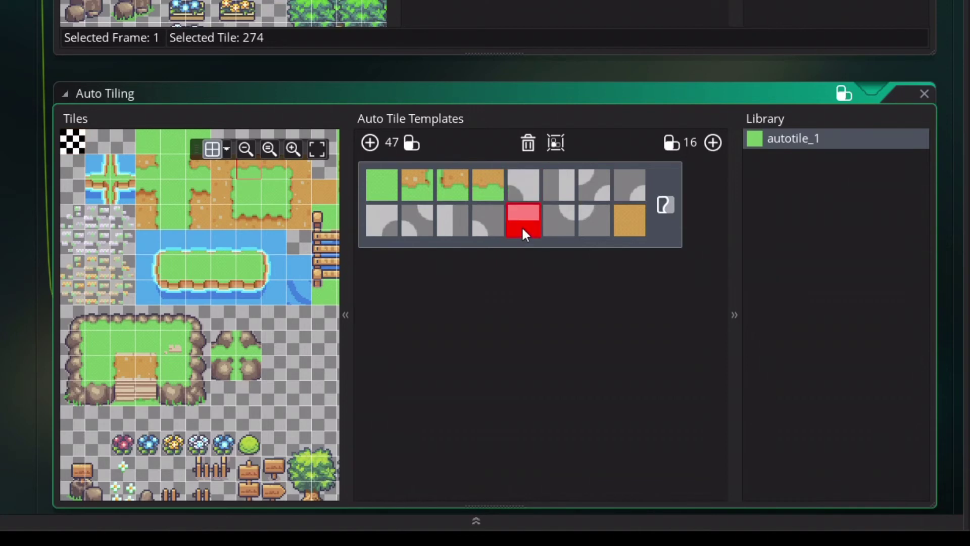
pyautogui.click(253, 219)
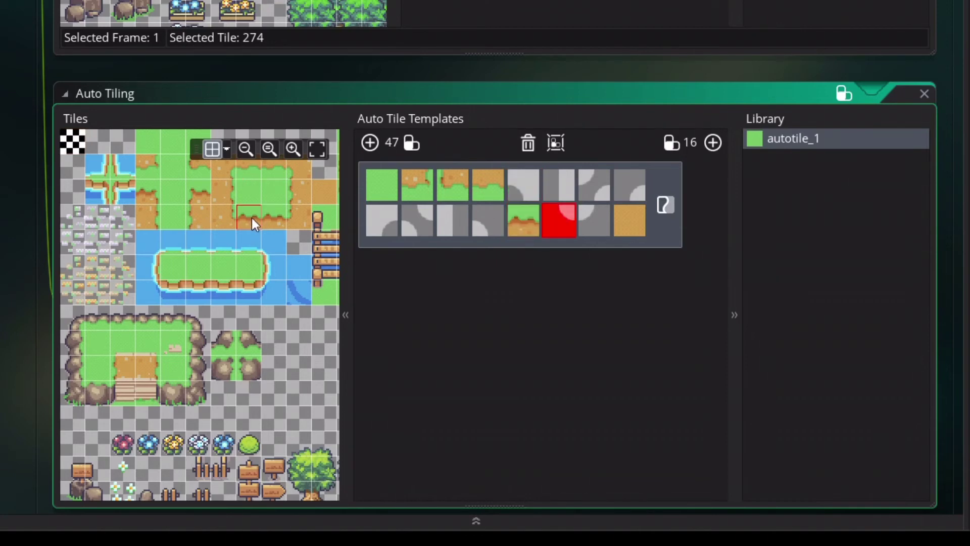
pyautogui.click(510, 183)
pyautogui.click(150, 194)
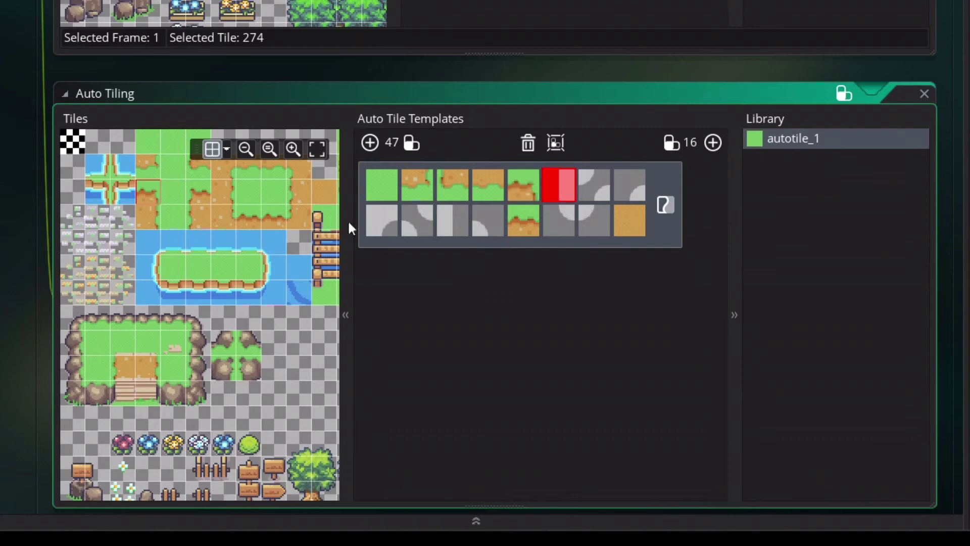
# - Fill the remaining lower-row and top-row slots with grass-dirt edge and dirt tiles
pyautogui.click(384, 218)
pyautogui.click(202, 194)
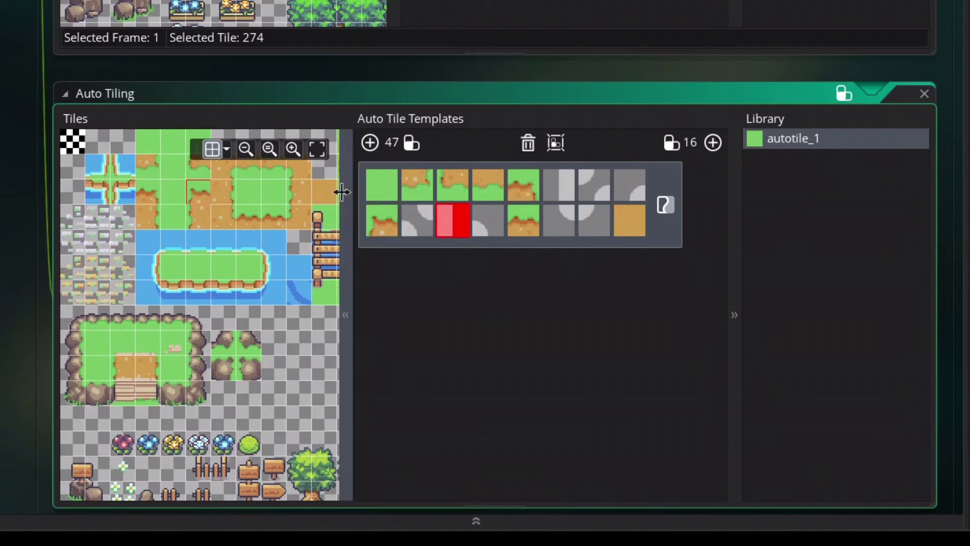
pyautogui.click(292, 191)
pyautogui.click(559, 187)
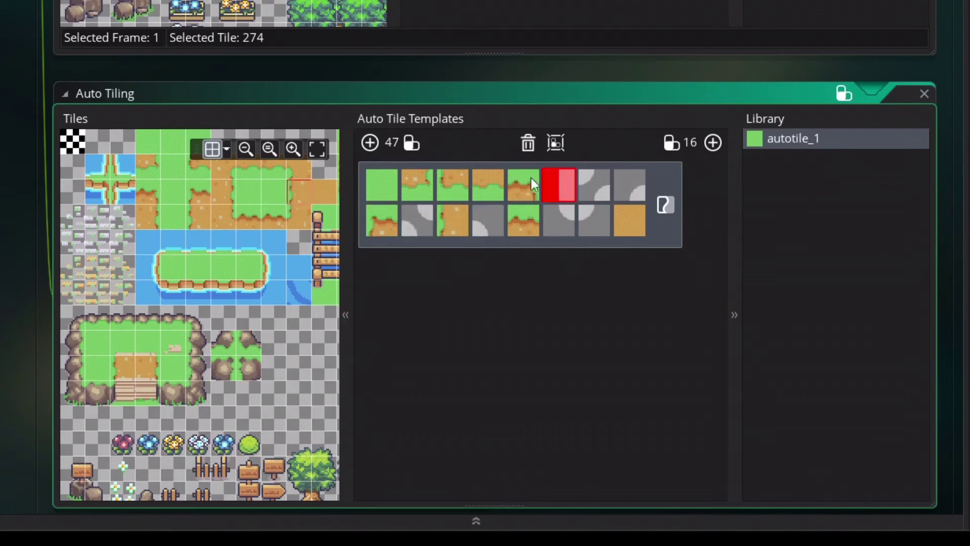
pyautogui.click(217, 194)
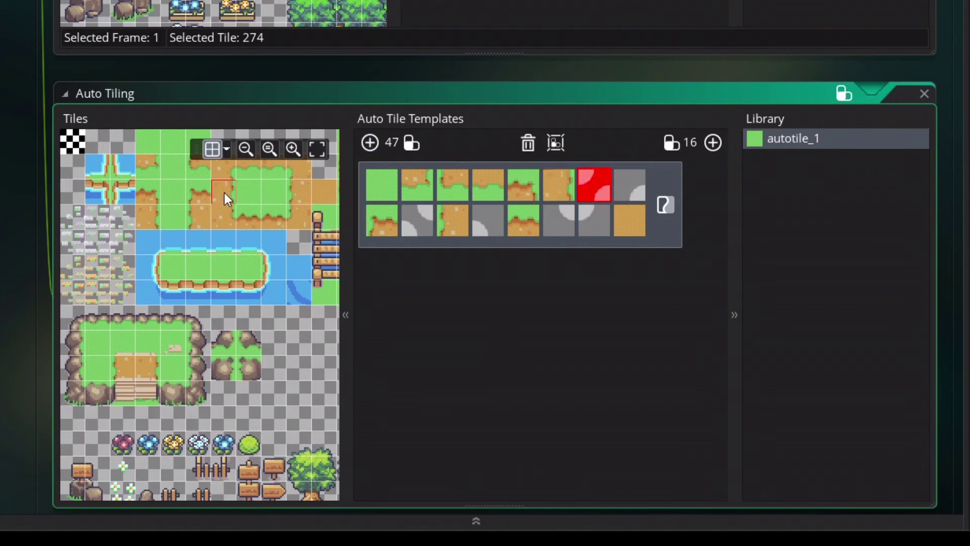
pyautogui.click(633, 185)
pyautogui.click(228, 165)
pyautogui.click(490, 222)
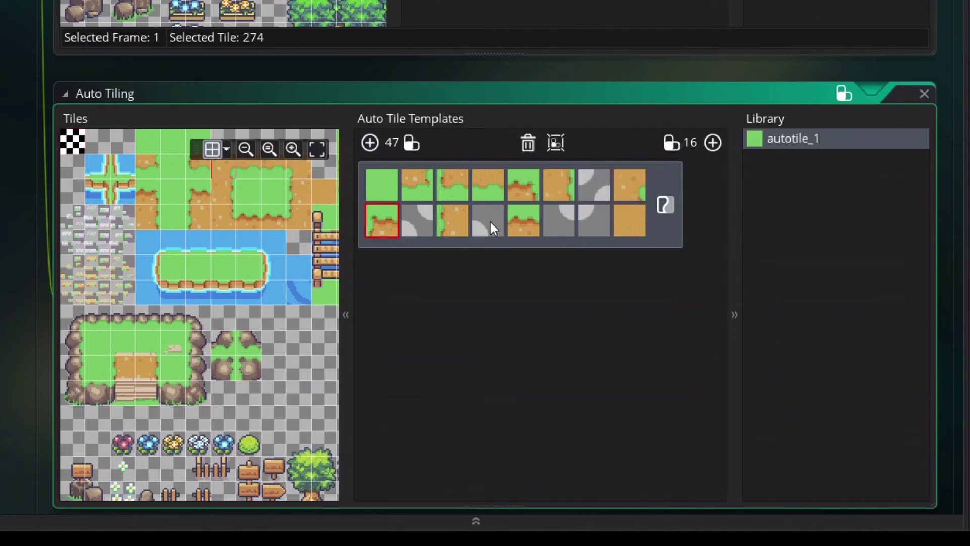
pyautogui.click(292, 169)
pyautogui.click(560, 221)
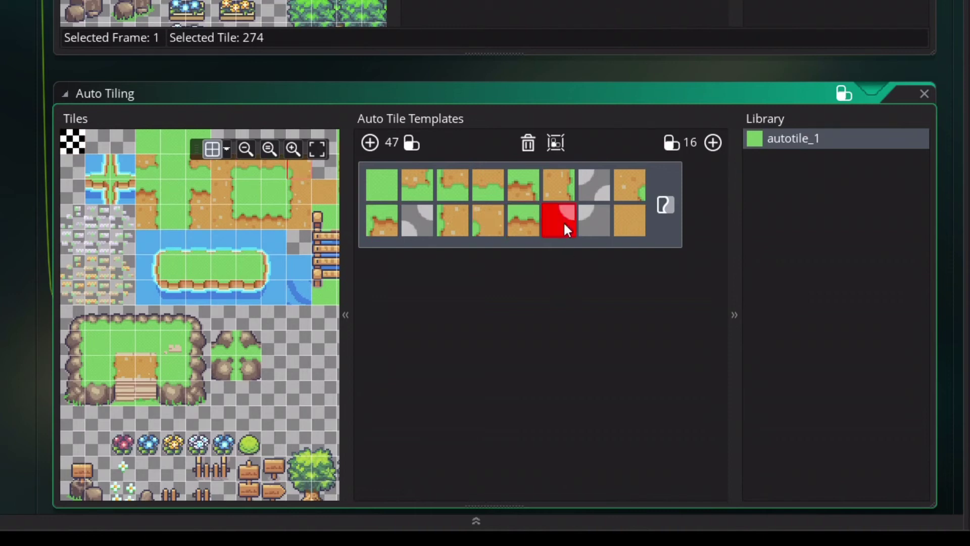
pyautogui.click(216, 216)
pyautogui.click(596, 213)
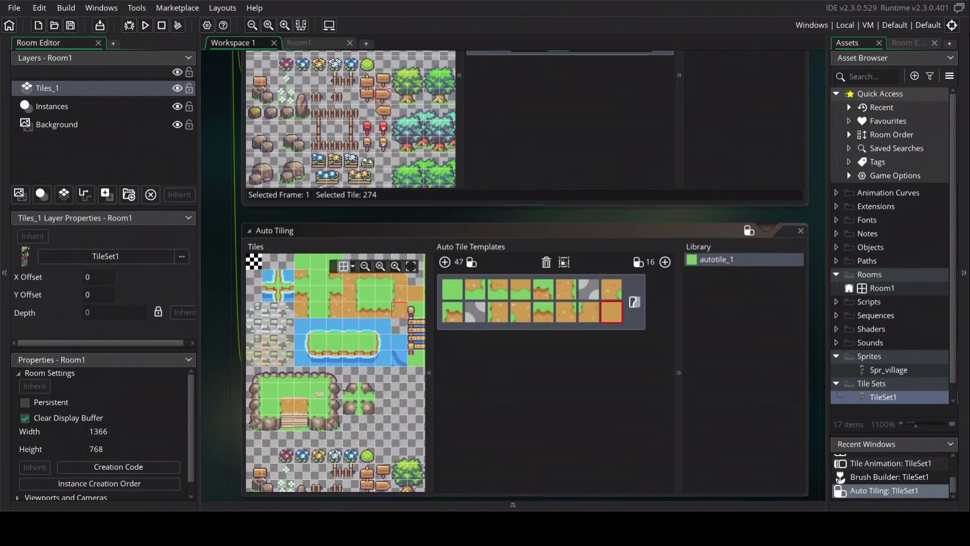
# - In Room1, stamp four trees with the tree brush and two wooden ladders with the ladder brush
pyautogui.doubleClick(882, 288)
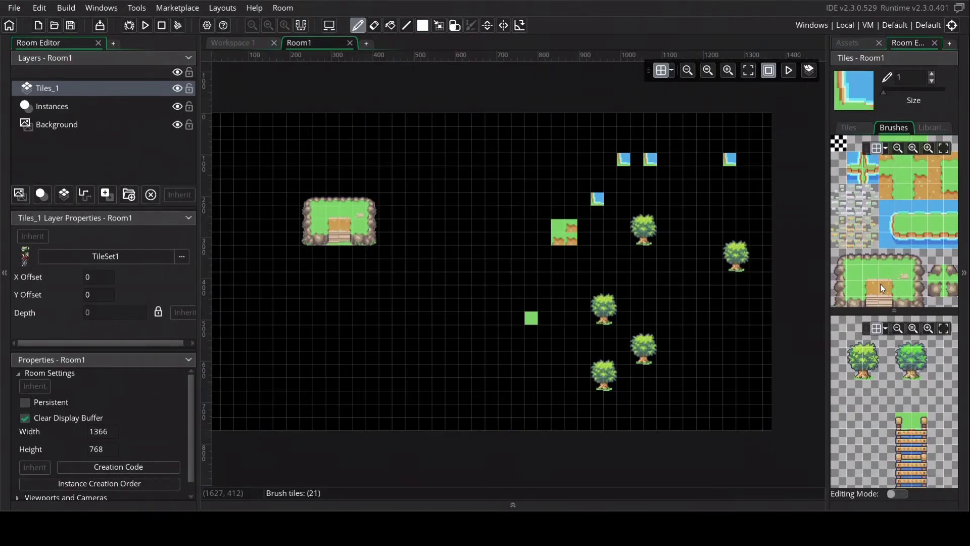
pyautogui.click(910, 129)
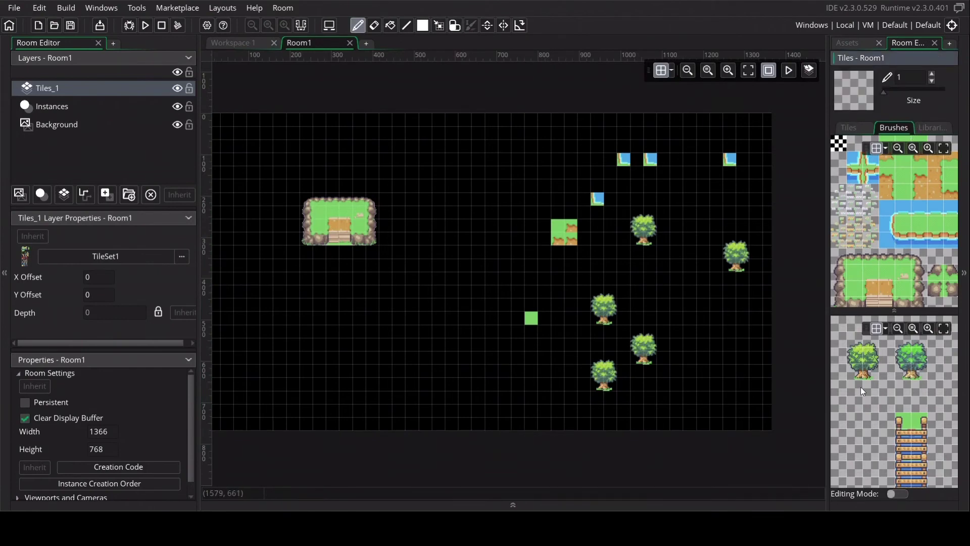
pyautogui.click(857, 346)
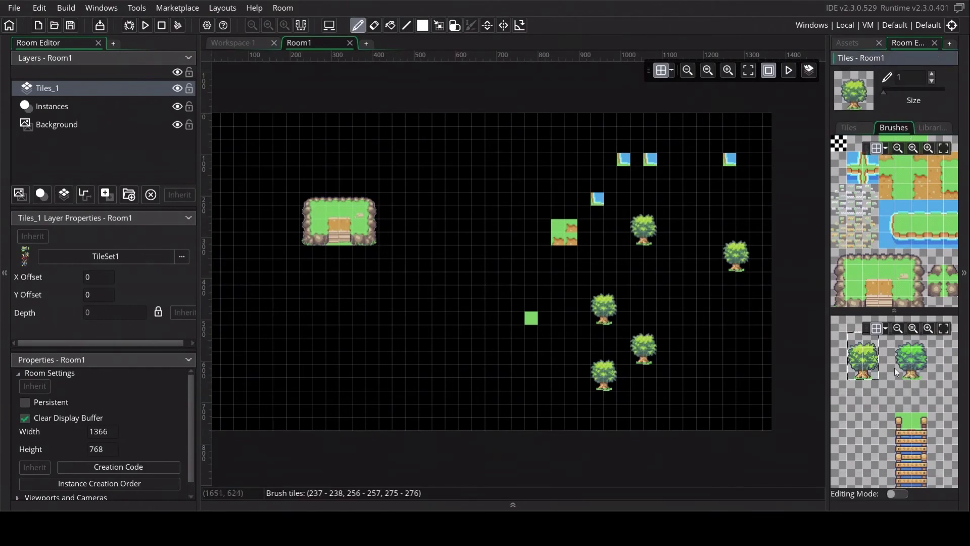
pyautogui.click(911, 360)
pyautogui.click(864, 360)
pyautogui.moveTo(414, 288); pyautogui.dragTo(428, 288)
pyautogui.click(474, 250)
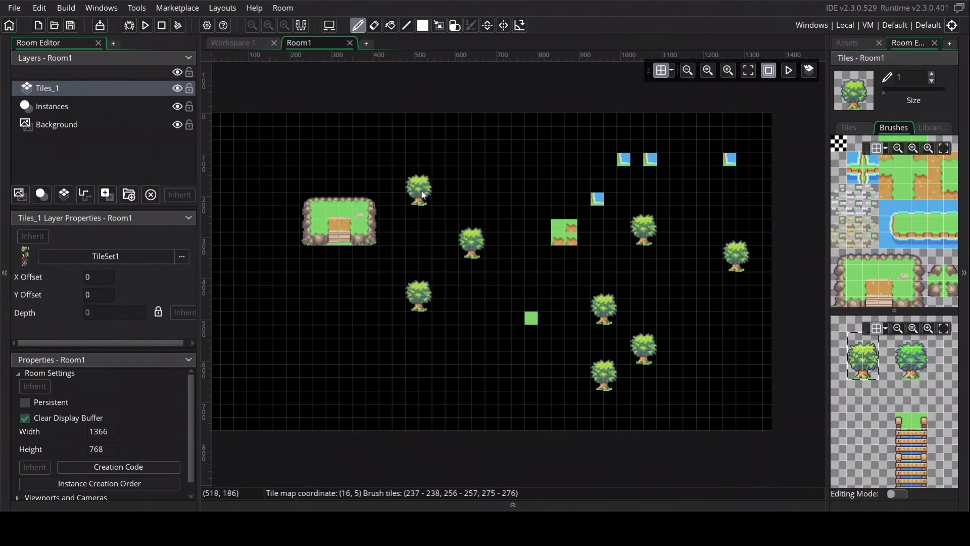
pyautogui.click(422, 197)
pyautogui.click(516, 197)
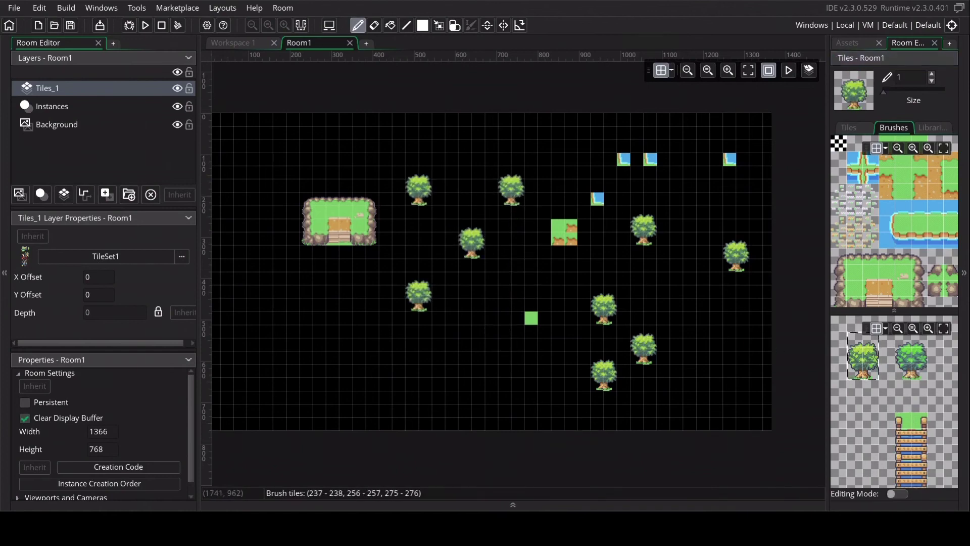
pyautogui.click(912, 444)
pyautogui.click(277, 341)
# - Paint a winding grass-and-dirt region across Room1 with autotile_1, then add a tree on its edge
pyautogui.click(935, 128)
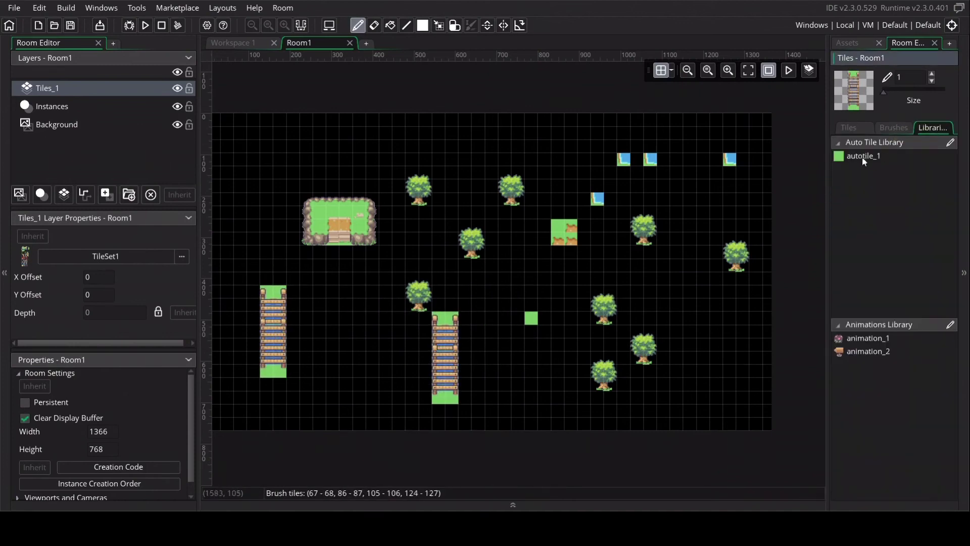
pyautogui.click(859, 157)
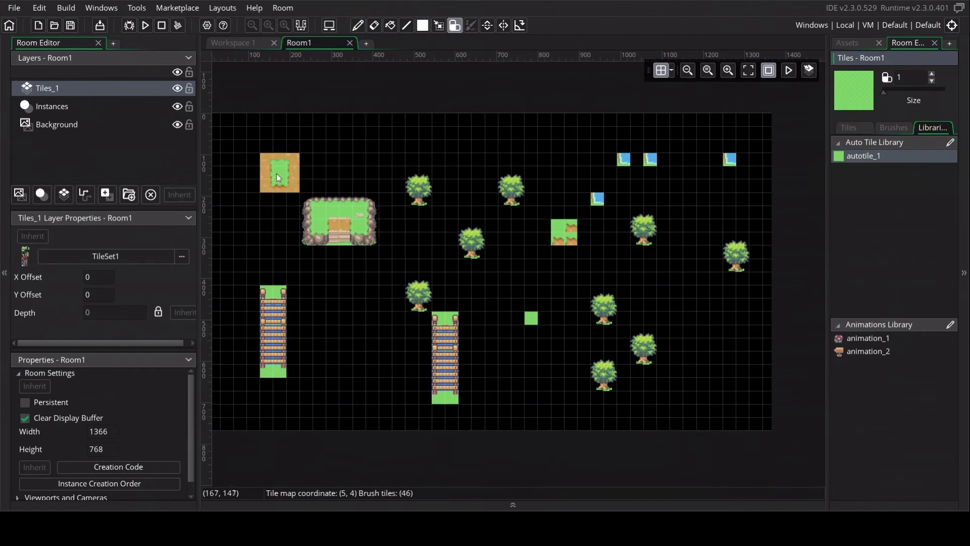
pyautogui.moveTo(278, 169)
pyautogui.mouseDown()
pyautogui.moveTo(296, 187)
pyautogui.moveTo(398, 180)
pyautogui.moveTo(487, 232)
pyautogui.moveTo(577, 200)
pyautogui.moveTo(649, 224)
pyautogui.moveTo(724, 269)
pyautogui.moveTo(701, 275)
pyautogui.moveTo(622, 231)
pyautogui.moveTo(589, 231)
pyautogui.moveTo(539, 242)
pyautogui.moveTo(504, 283)
pyautogui.moveTo(457, 279)
pyautogui.moveTo(466, 246)
pyautogui.moveTo(599, 271)
pyautogui.moveTo(574, 236)
pyautogui.moveTo(520, 250)
pyautogui.moveTo(451, 270)
pyautogui.moveTo(429, 320)
pyautogui.moveTo(391, 319)
pyautogui.moveTo(372, 282)
pyautogui.moveTo(479, 330)
pyautogui.moveTo(575, 306)
pyautogui.moveTo(518, 342)
pyautogui.moveTo(433, 333)
pyautogui.moveTo(663, 306)
pyautogui.moveTo(593, 275)
pyautogui.moveTo(565, 288)
pyautogui.moveTo(666, 286)
pyautogui.moveTo(674, 300)
pyautogui.moveTo(496, 291)
pyautogui.moveTo(506, 279)
pyautogui.moveTo(414, 321)
pyautogui.moveTo(385, 320)
pyautogui.moveTo(379, 294)
pyautogui.moveTo(445, 279)
pyautogui.moveTo(554, 280)
pyautogui.moveTo(665, 307)
pyautogui.moveTo(626, 332)
pyautogui.moveTo(465, 323)
pyautogui.mouseUp()
pyautogui.click(521, 272)
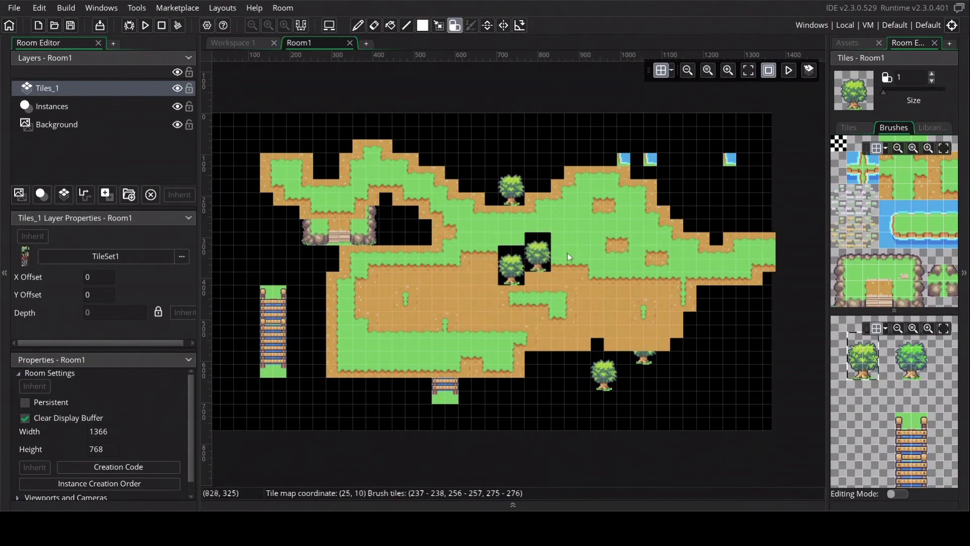
# - Add a new tile layer Tiles_2 and assign it the TileSet1 tile set
pyautogui.click(64, 195)
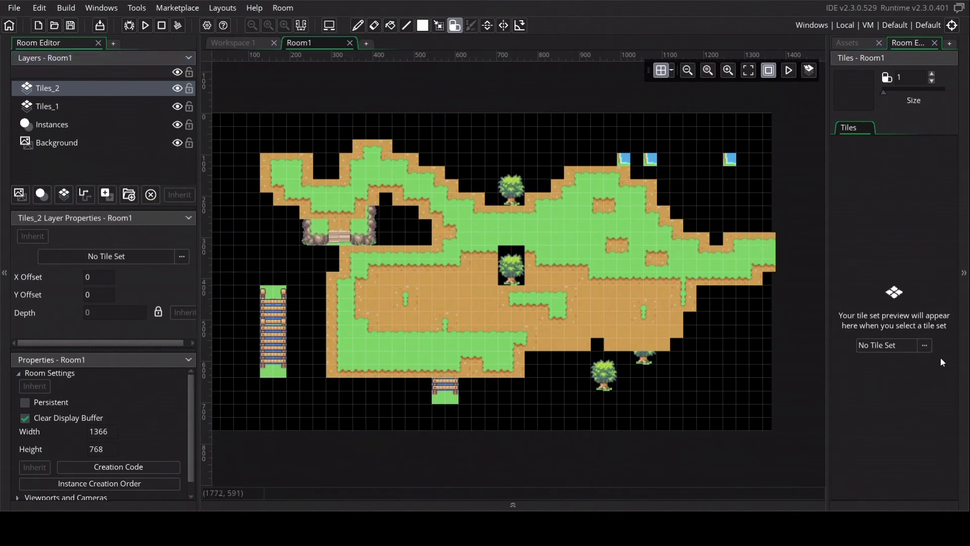
pyautogui.click(927, 346)
pyautogui.doubleClick(752, 183)
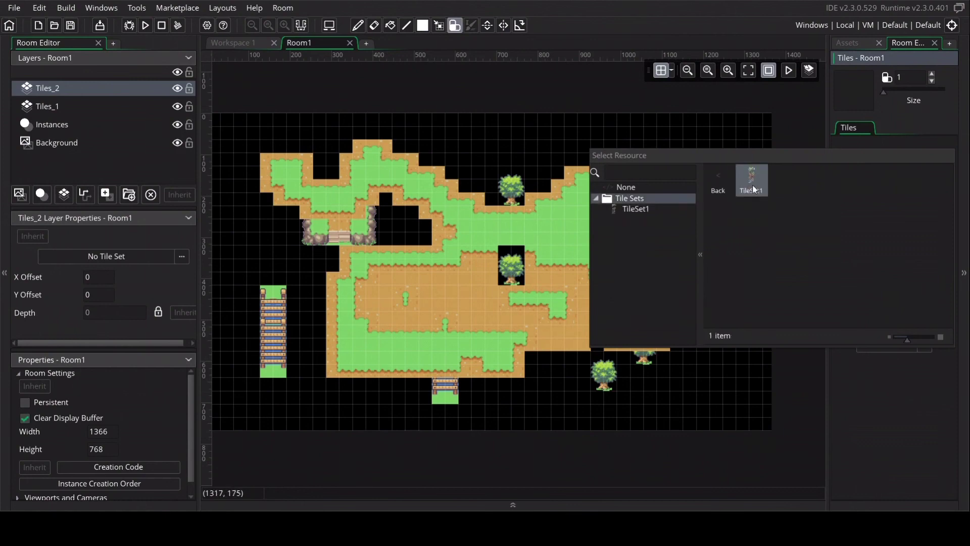
pyautogui.doubleClick(753, 184)
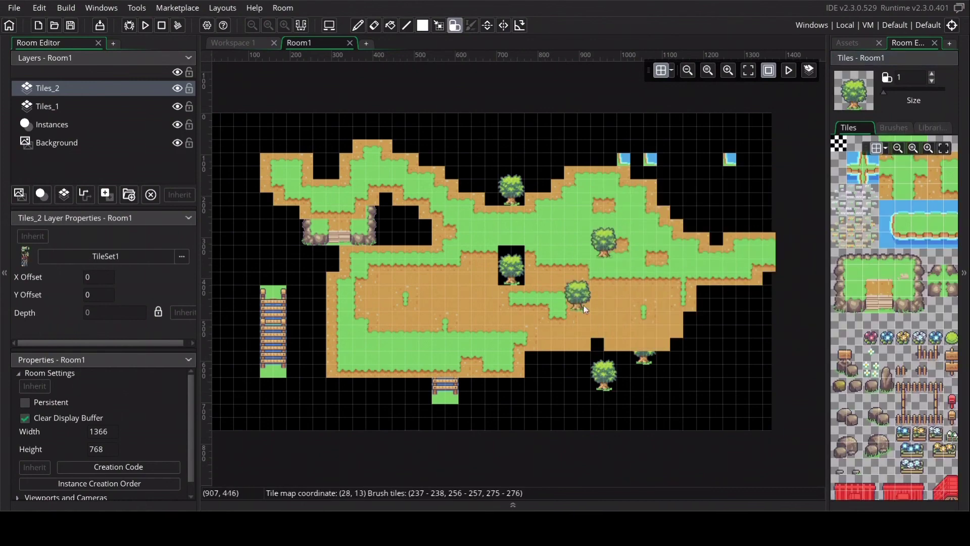
# - On Tiles_2, stamp three trees and three blue flowers over the grass and dirt
pyautogui.click(413, 302)
pyautogui.click(492, 223)
pyautogui.click(631, 188)
pyautogui.click(887, 337)
pyautogui.click(532, 276)
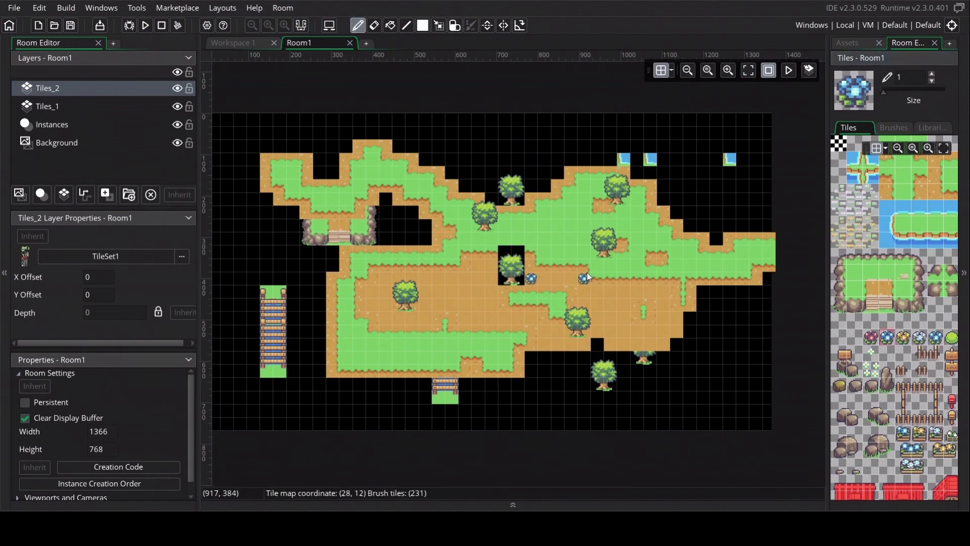
pyautogui.click(588, 275)
pyautogui.click(936, 337)
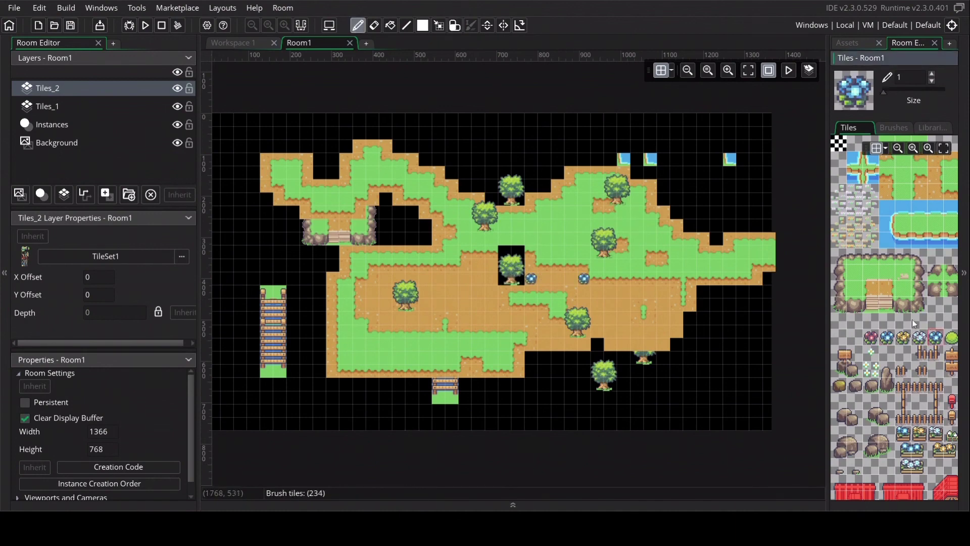
pyautogui.click(640, 223)
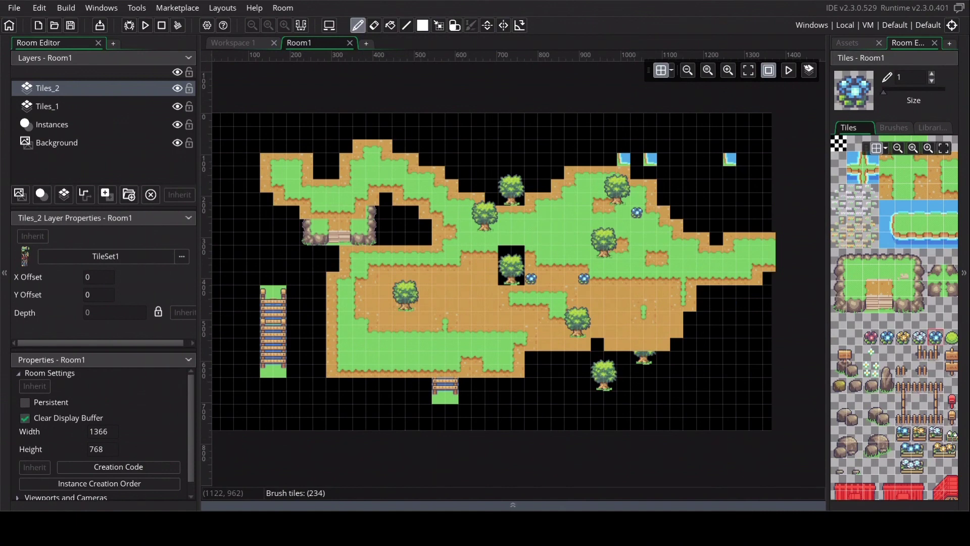